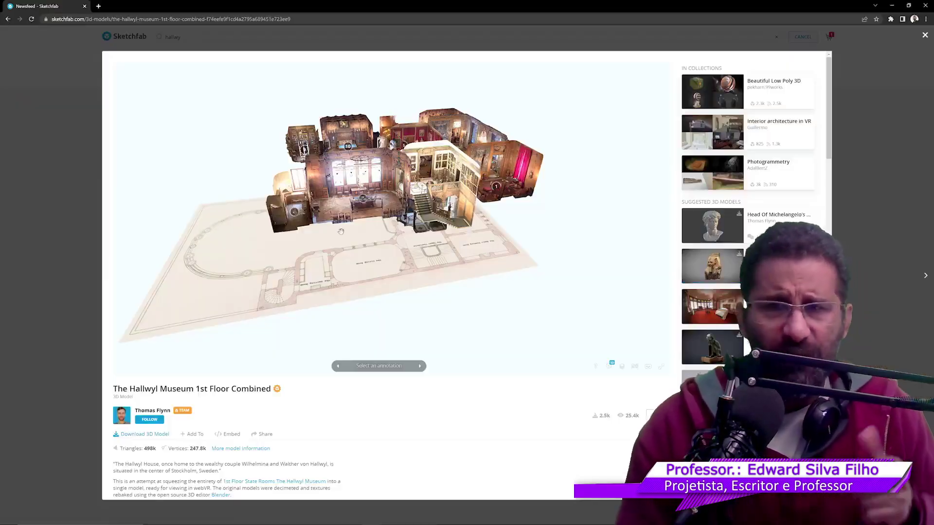
Step: Orbit the Hallwyl Museum 1st Floor Combined model in Sketchfab to view another side
drag(341, 231, 558, 226)
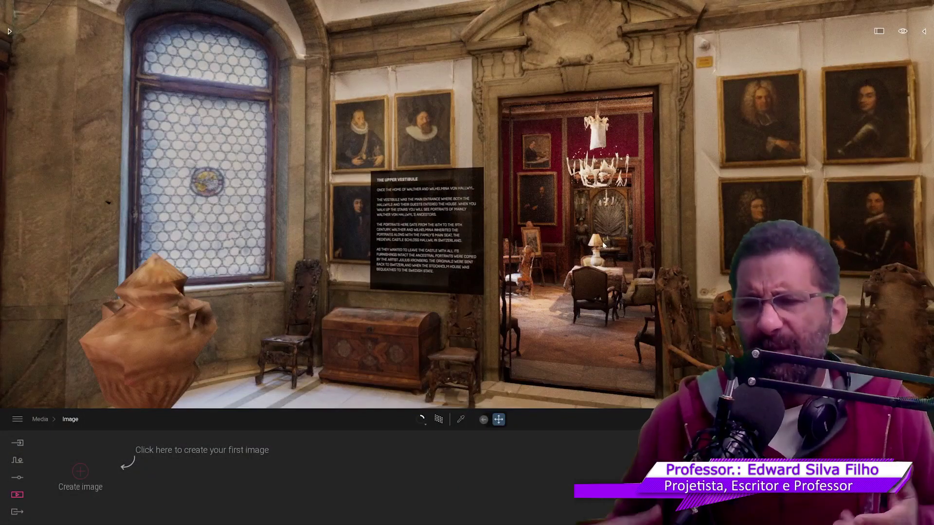
Step: Open the Image media section and move the camera back for a wider stairwell view
click(17, 496)
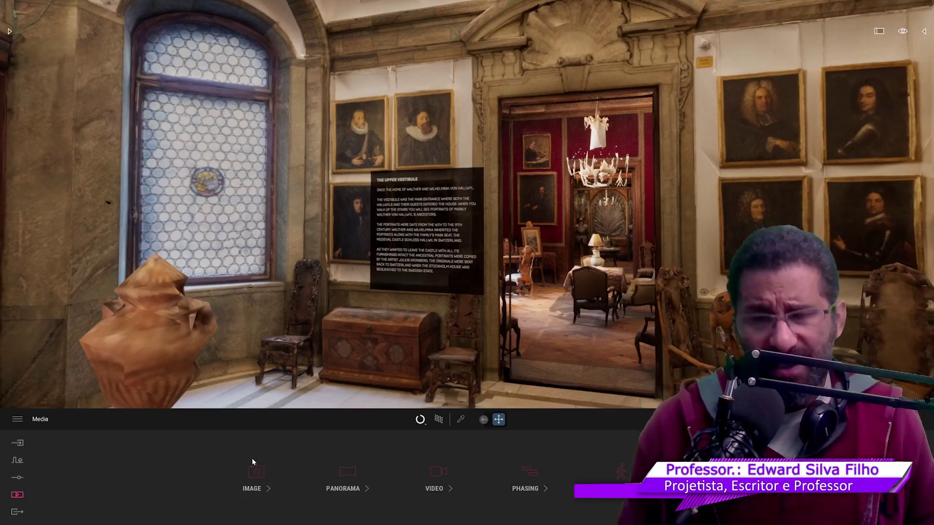
click(256, 474)
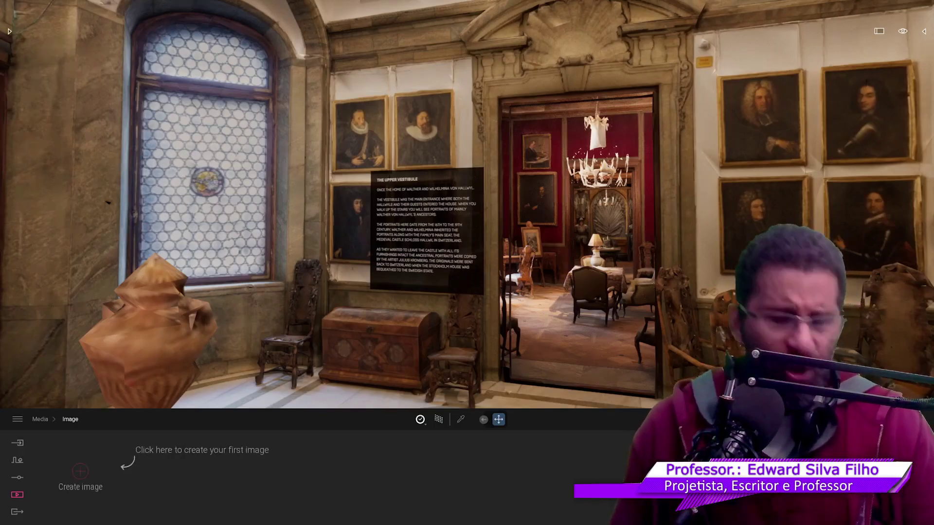
key(s)
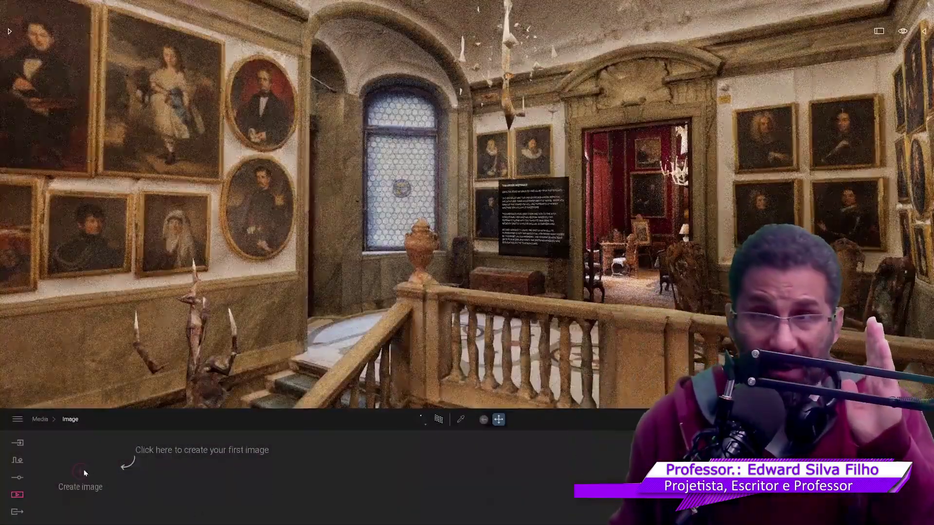
Step: Save three vestibule viewpoints, including the info panel close-up, as Image1, Image2 and Image3
click(82, 471)
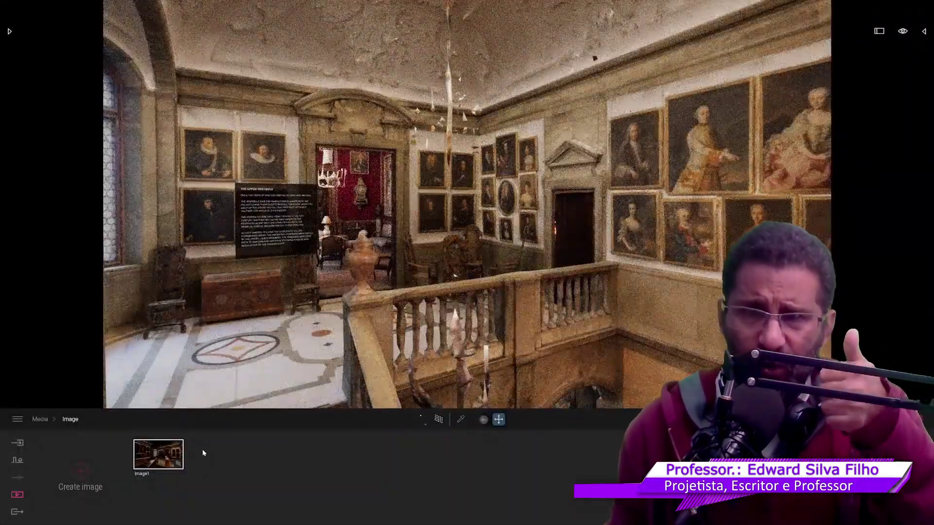
click(89, 474)
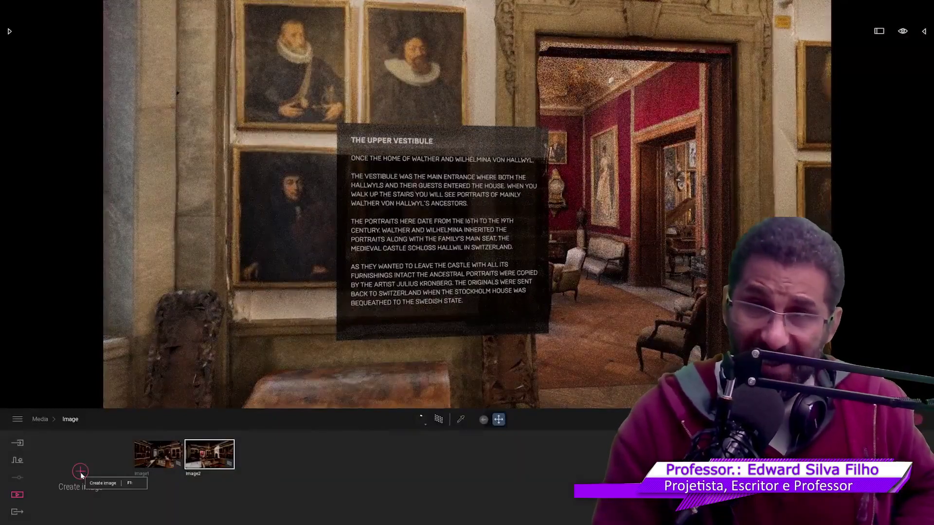
click(81, 472)
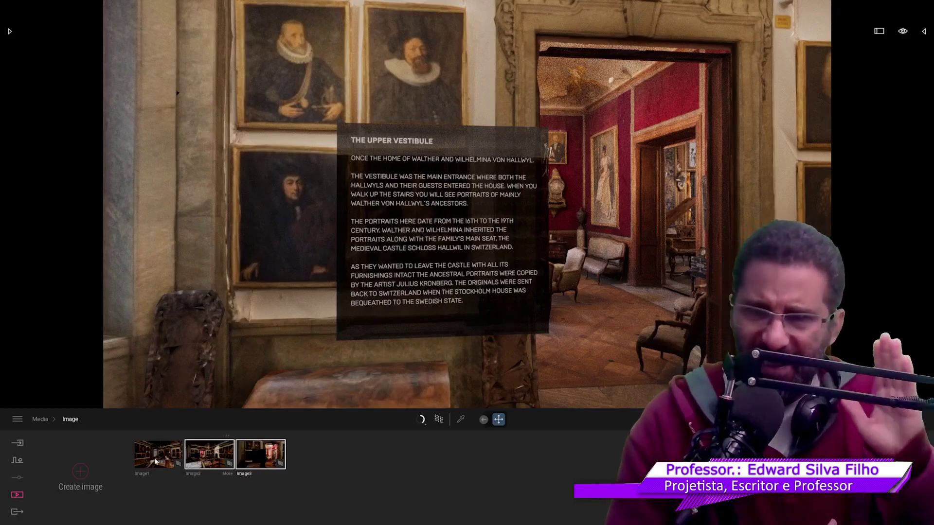
mouse_move(158, 454)
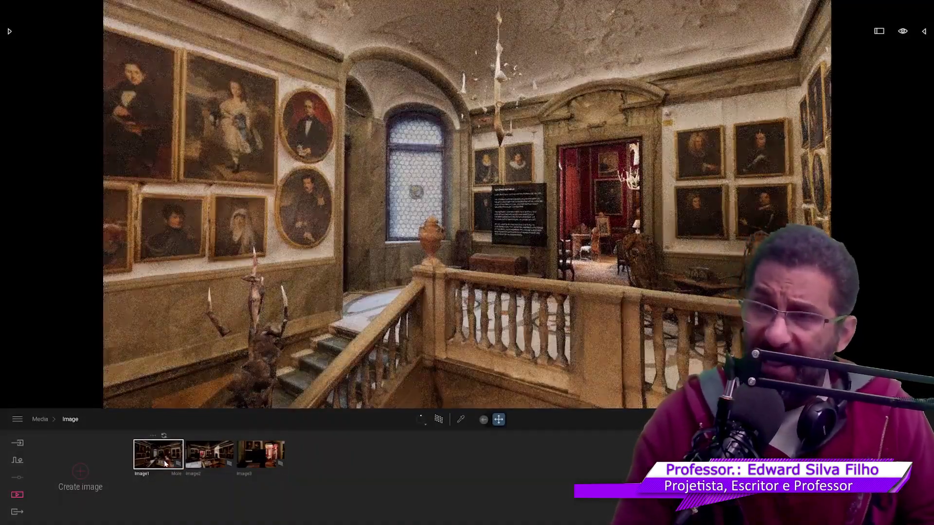
click(39, 421)
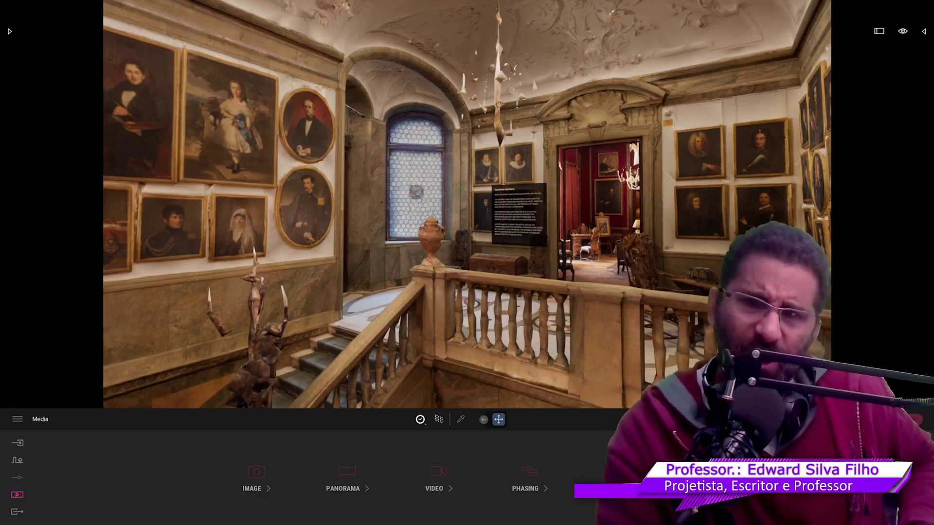
Step: Create Presentation1 and bring up the image chooser listing Image1, Image2 and Image3
click(618, 477)
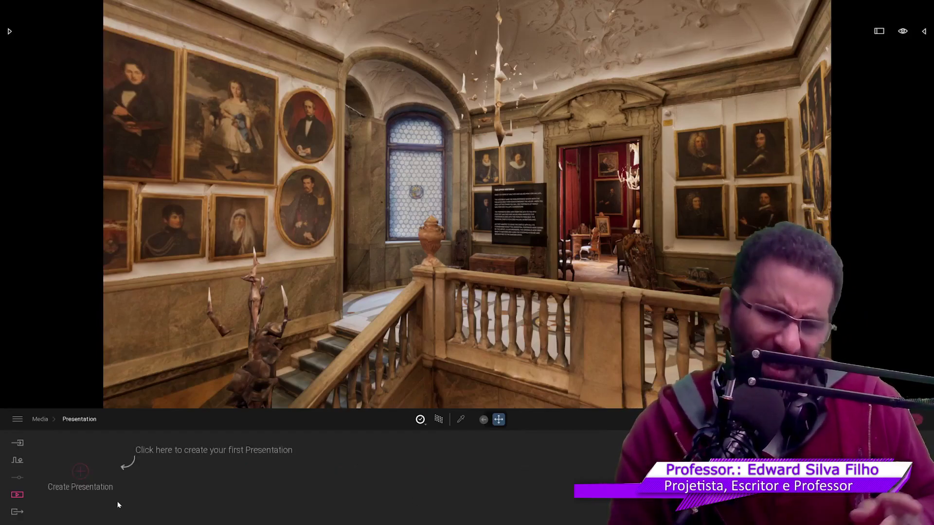
click(81, 471)
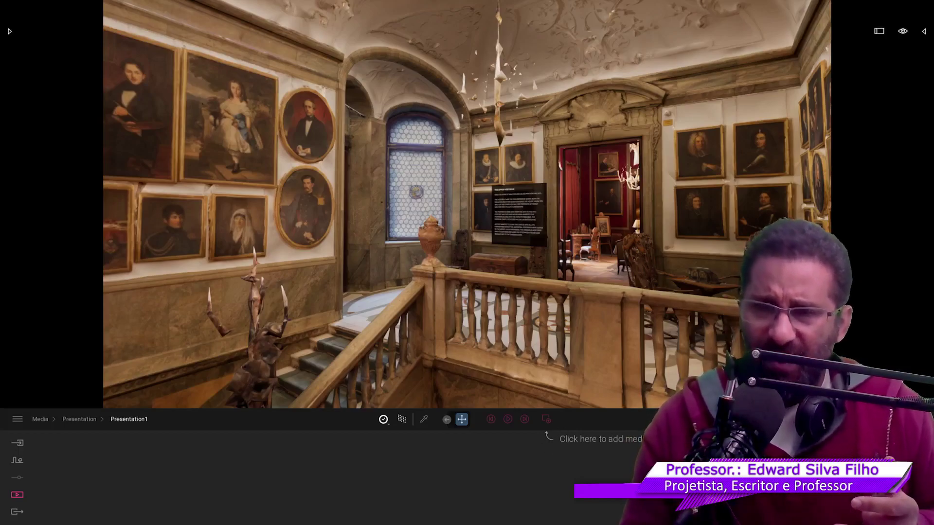
click(547, 420)
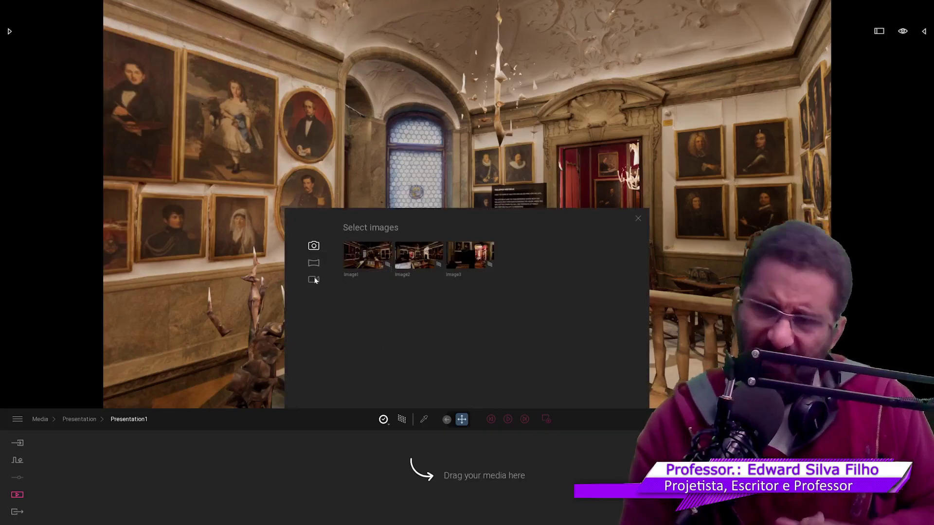
Step: Drag Image1, Image2 and Image3 in order onto the Presentation1 timeline
drag(386, 262, 410, 472)
drag(418, 255, 559, 470)
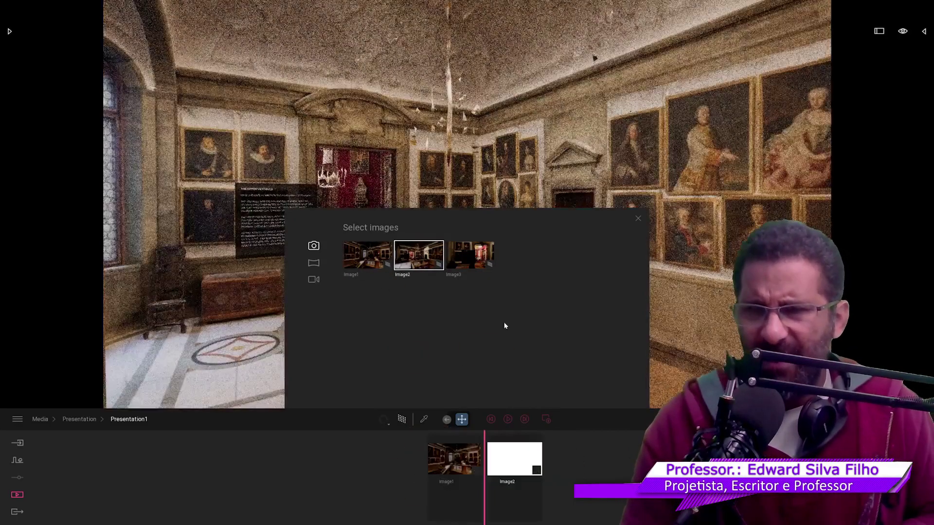
drag(470, 255, 560, 467)
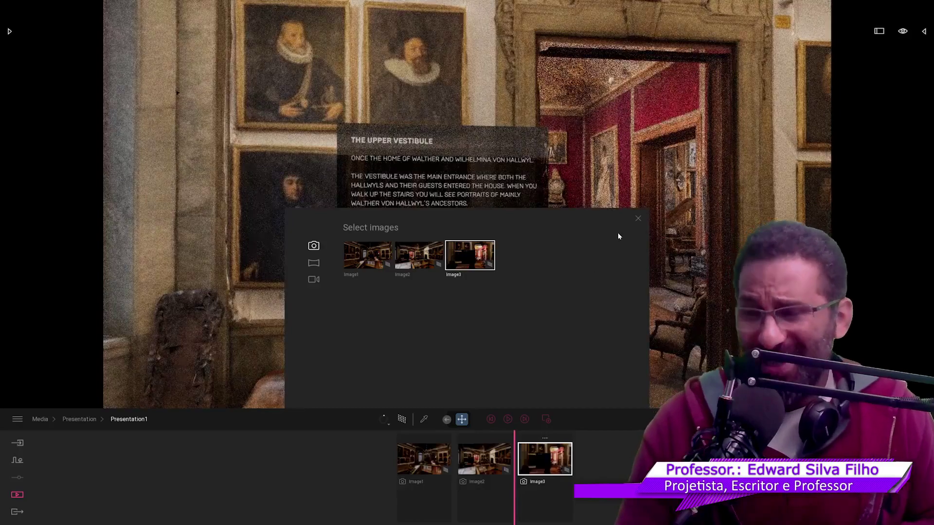
click(637, 220)
mouse_move(423, 459)
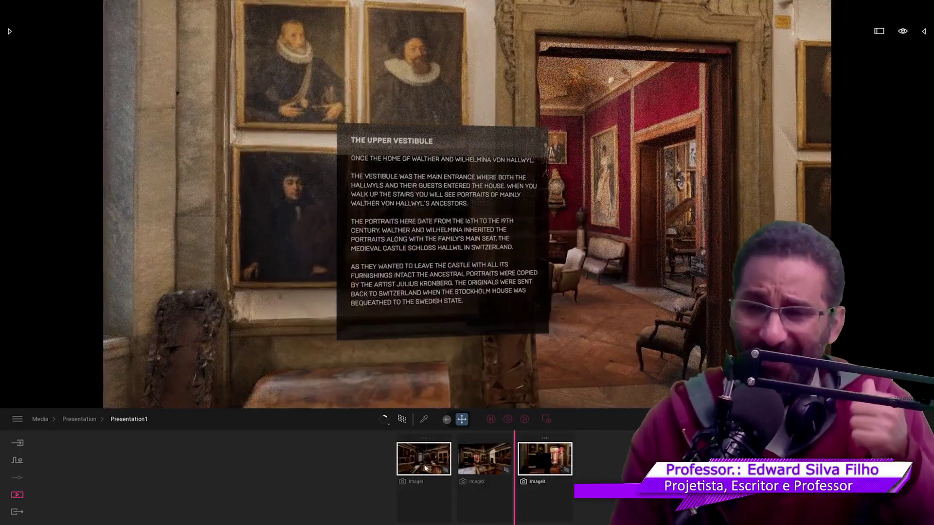
Step: Preview each timeline clip's viewpoint, ending on the Image3 info panel view
click(425, 468)
click(481, 459)
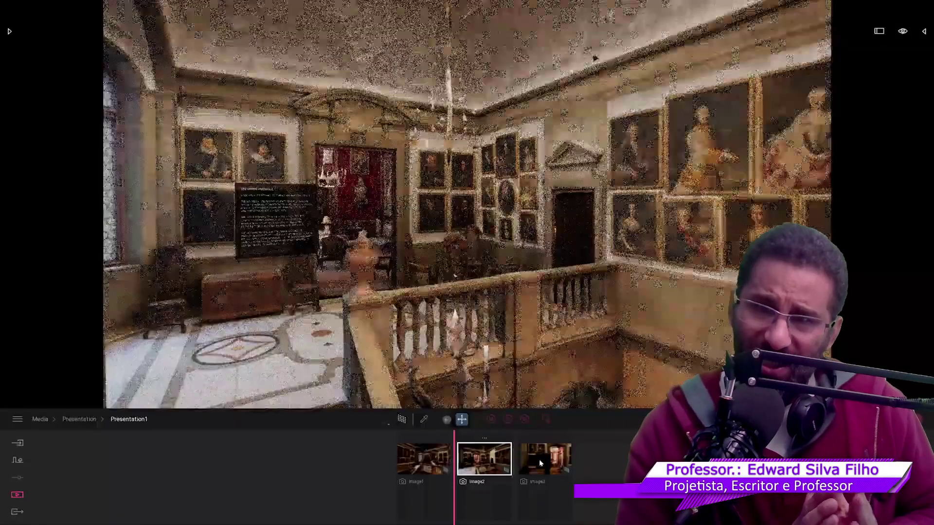
click(539, 459)
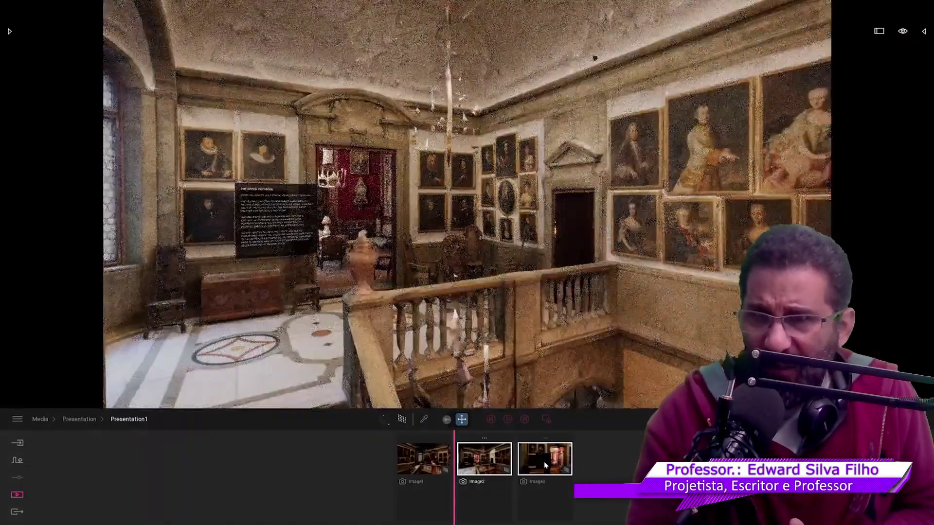
click(544, 462)
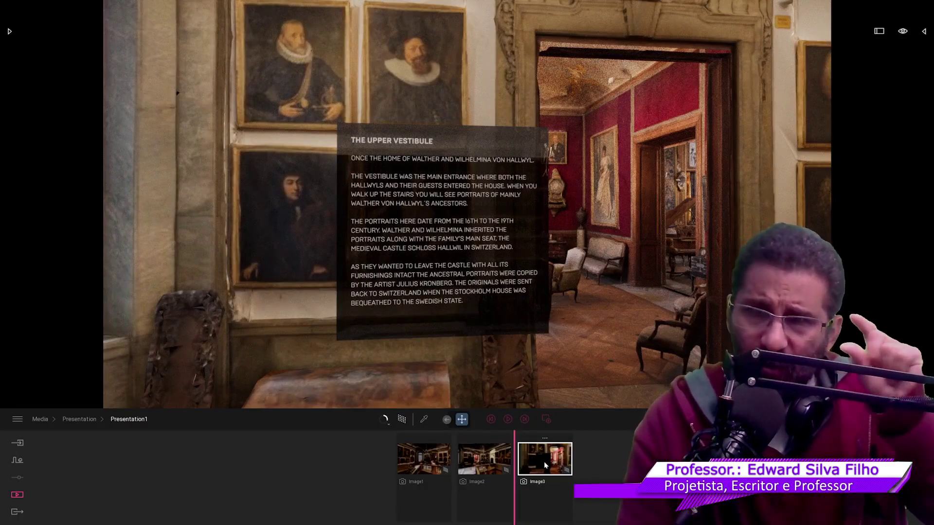
click(879, 33)
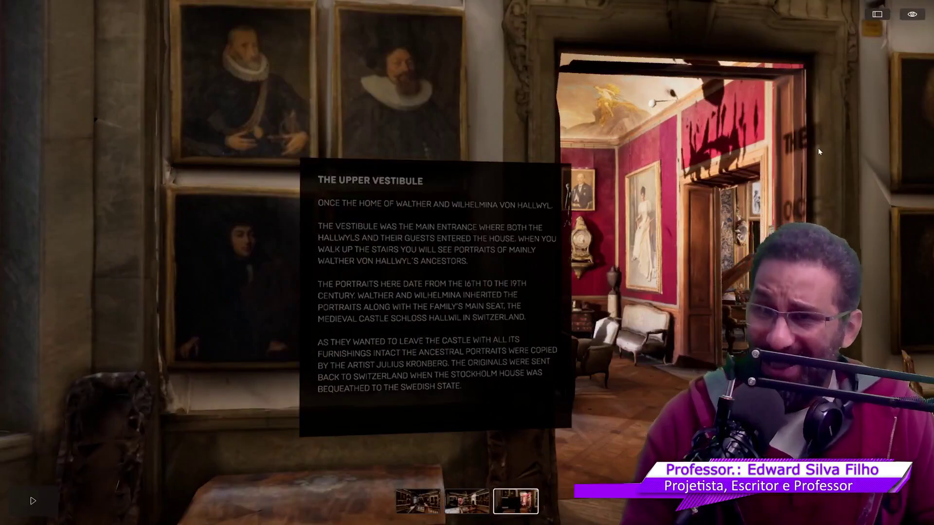
click(414, 506)
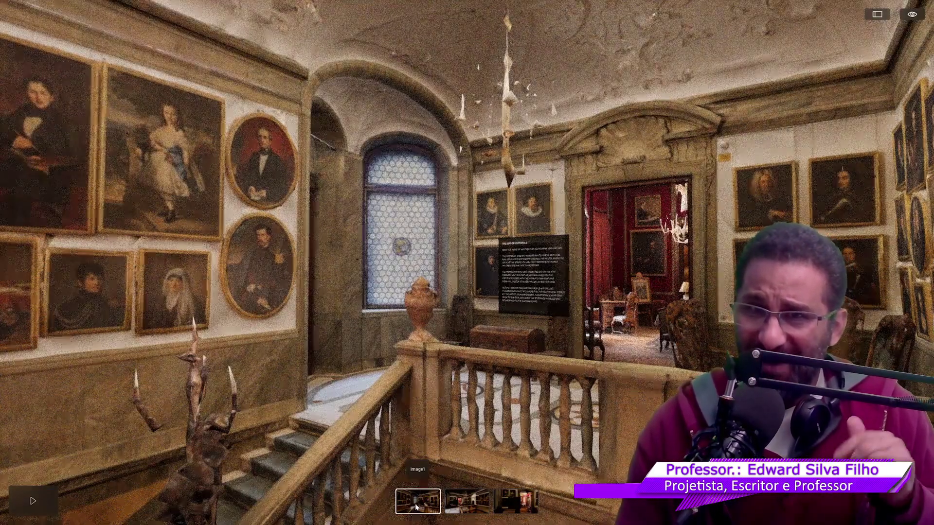
click(459, 506)
click(516, 501)
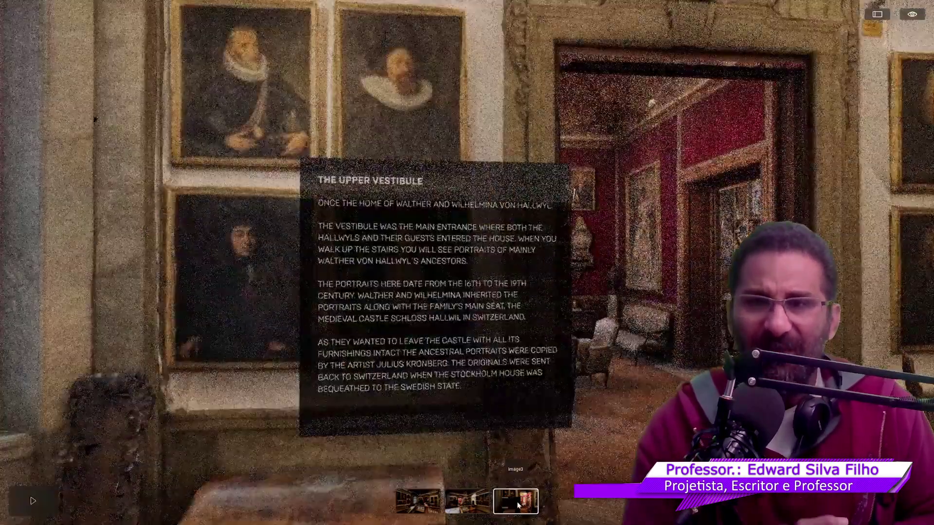
click(432, 509)
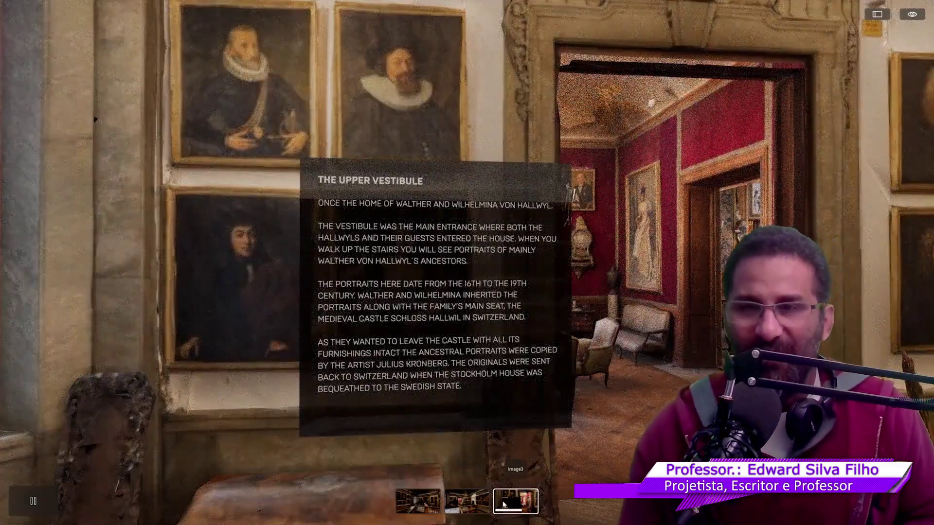
key(space)
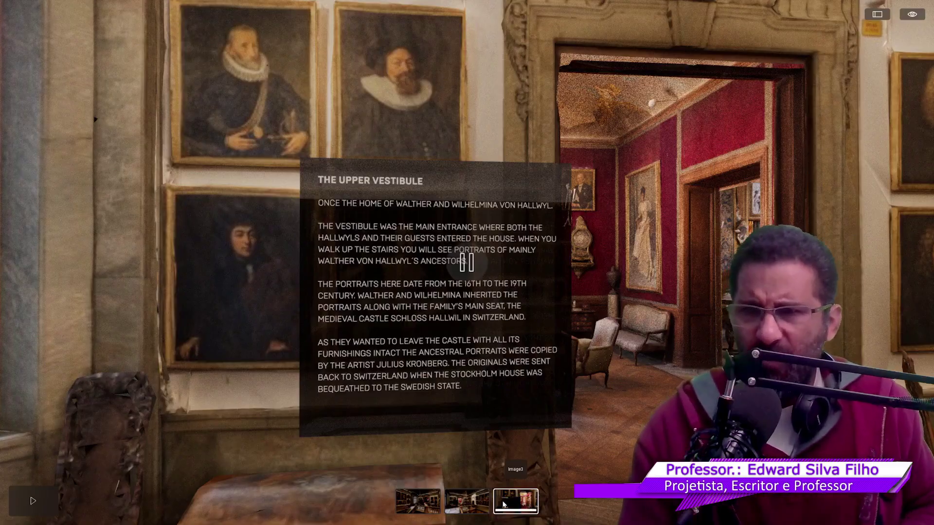
Step: Leave the full-screen preview and go to the empty Video media section
key(Escape)
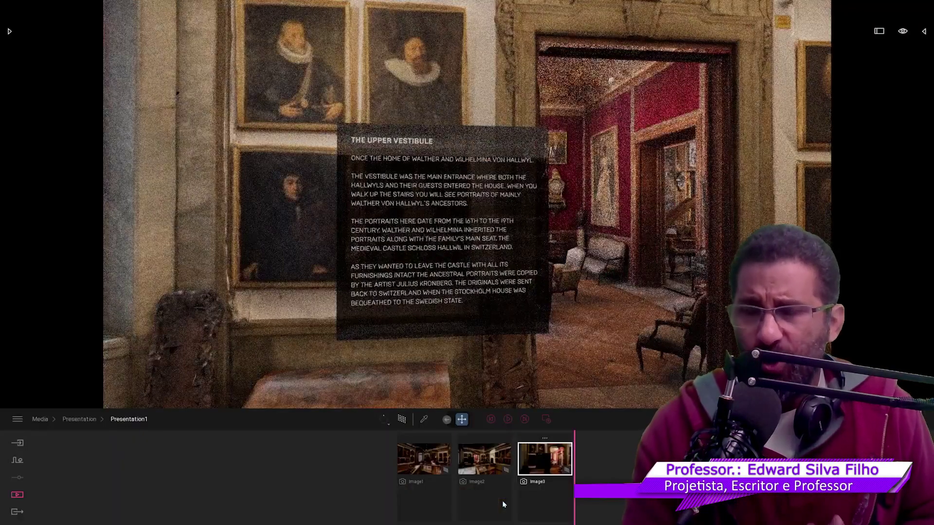
click(40, 419)
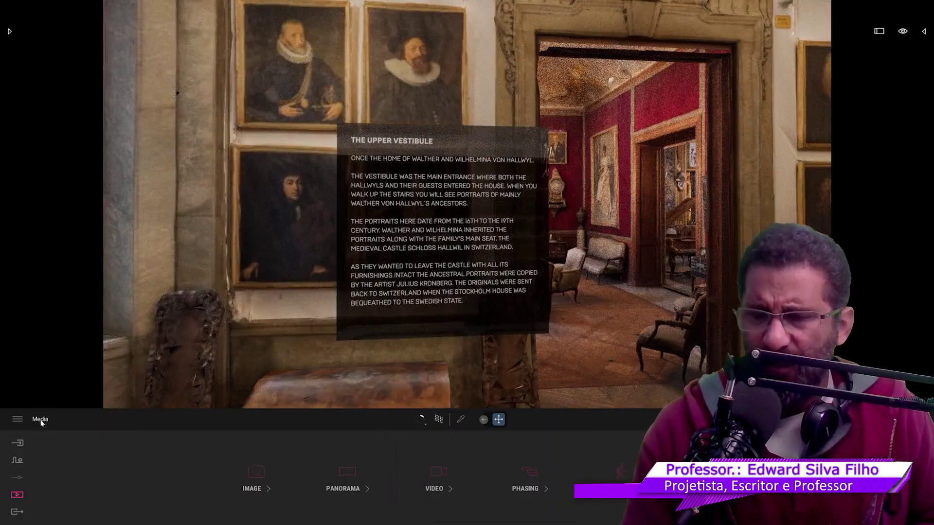
click(440, 471)
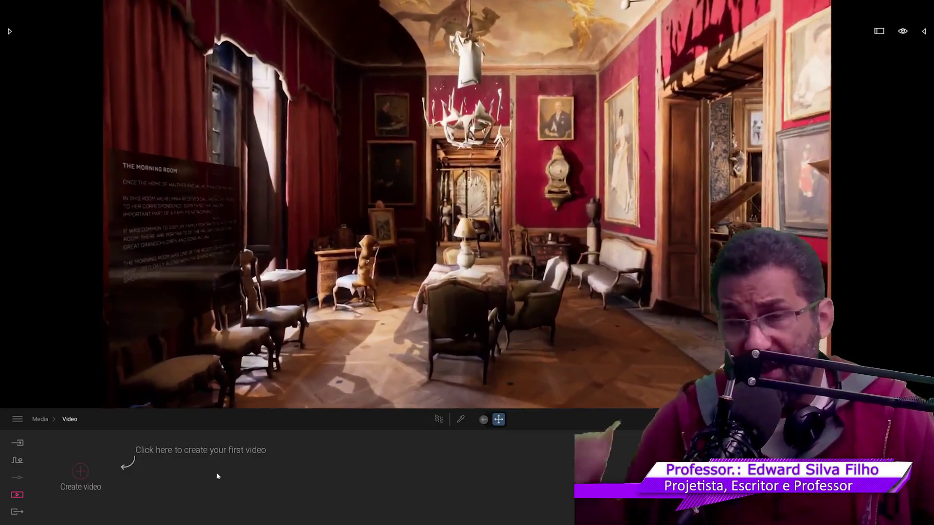
Step: Create Video1 with three keyframes moving into the Morning Room and play its preview
click(82, 472)
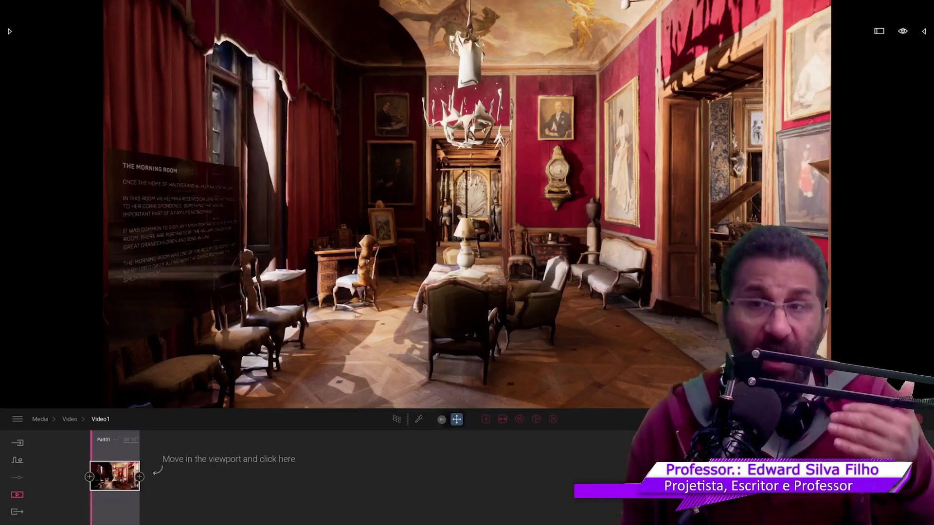
key(w)
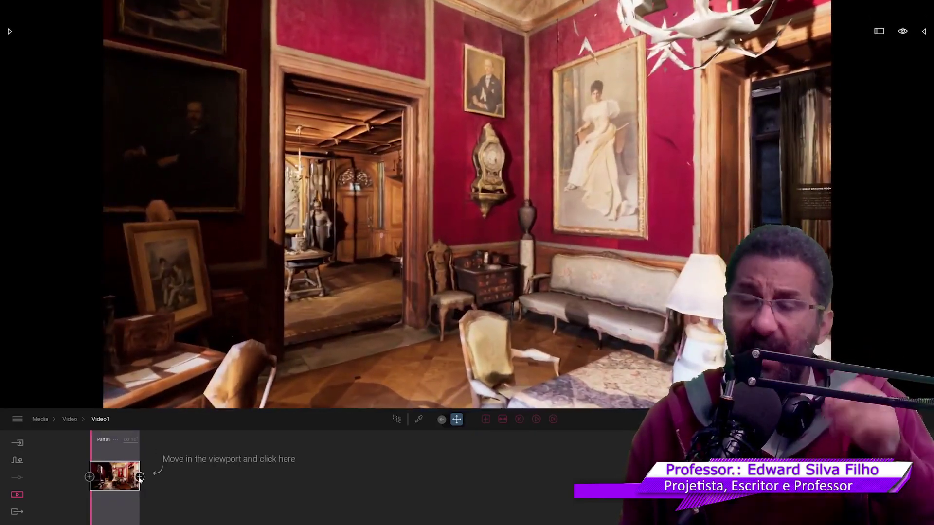
click(139, 477)
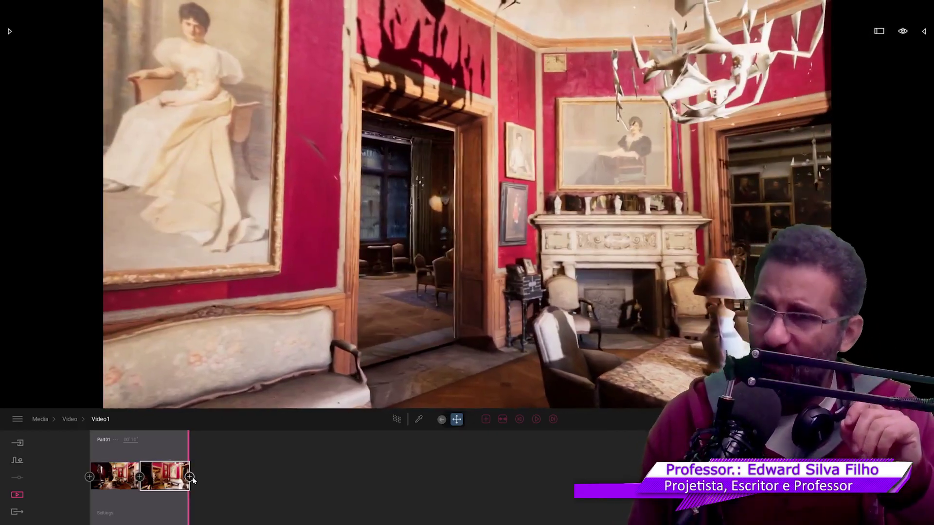
click(190, 477)
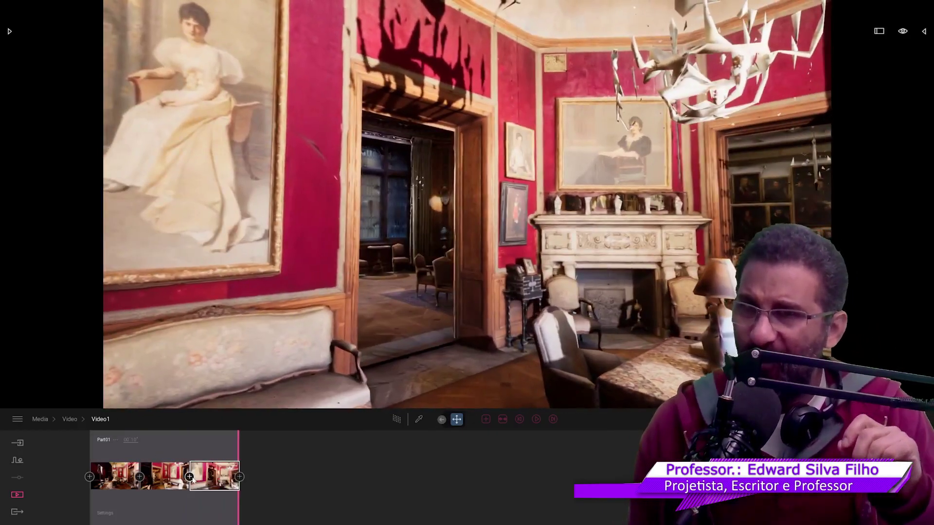
click(121, 480)
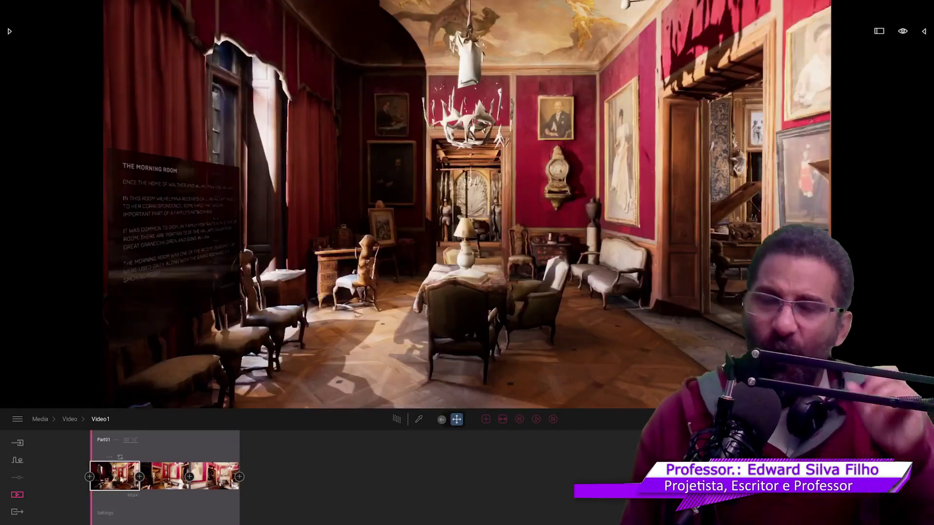
click(541, 422)
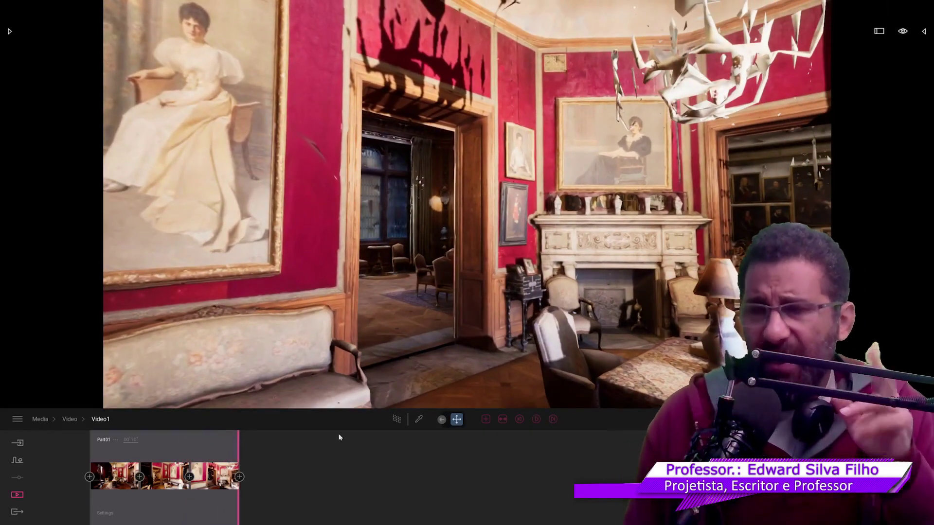
click(40, 420)
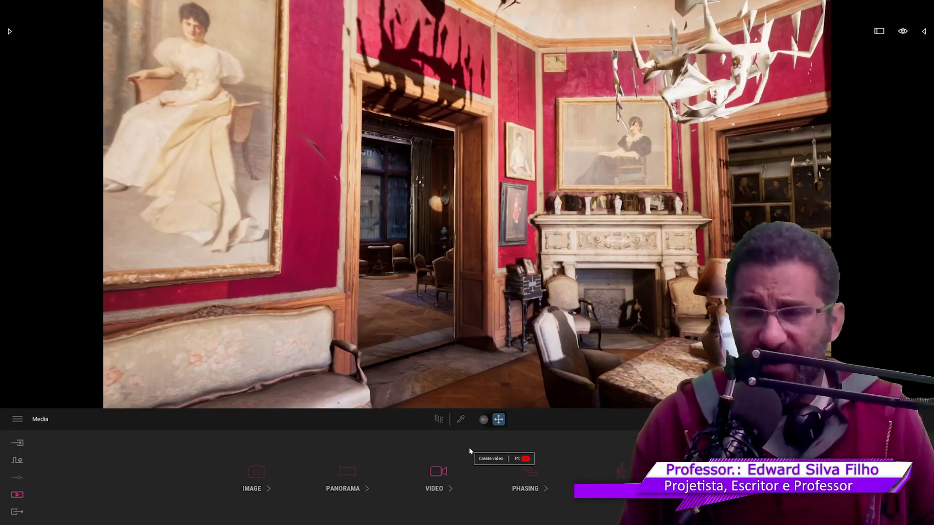
Step: Open Presentation1 and append Video1 as the fourth clip after the three images
click(437, 470)
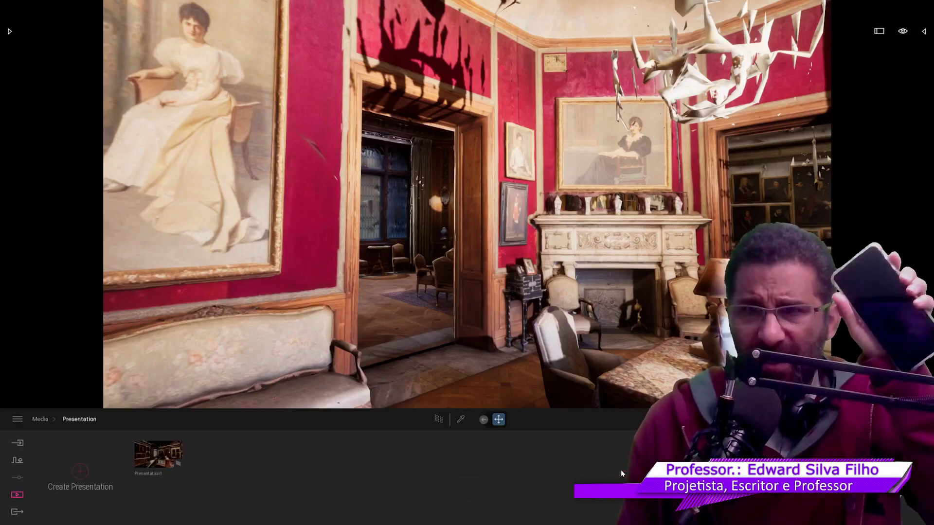
double_click(154, 456)
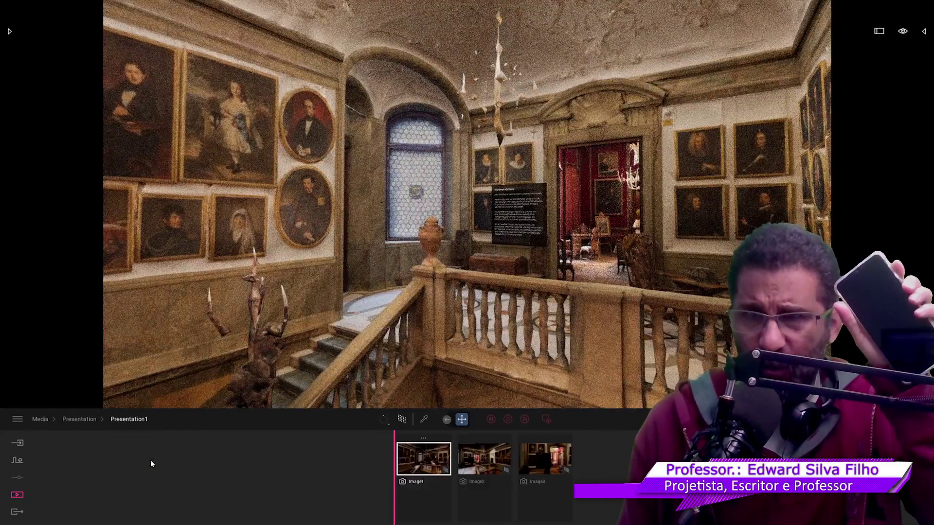
click(547, 420)
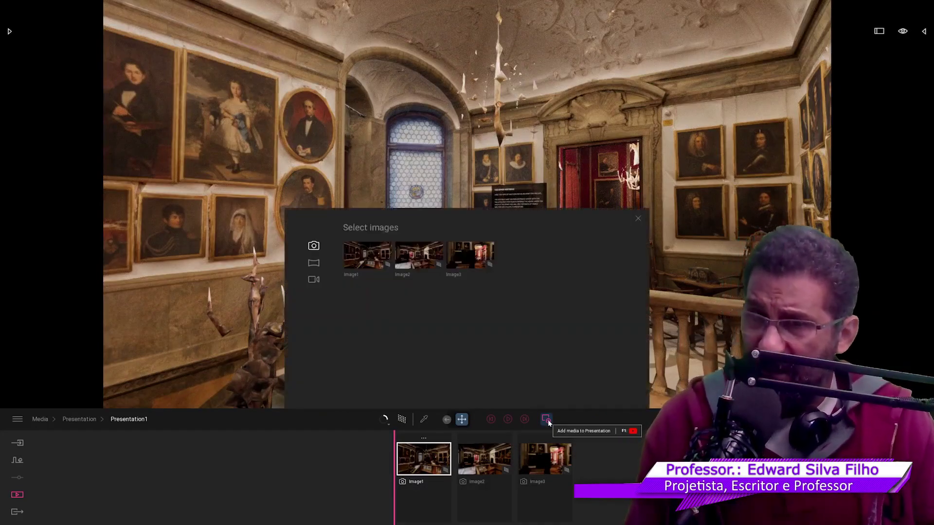
click(313, 280)
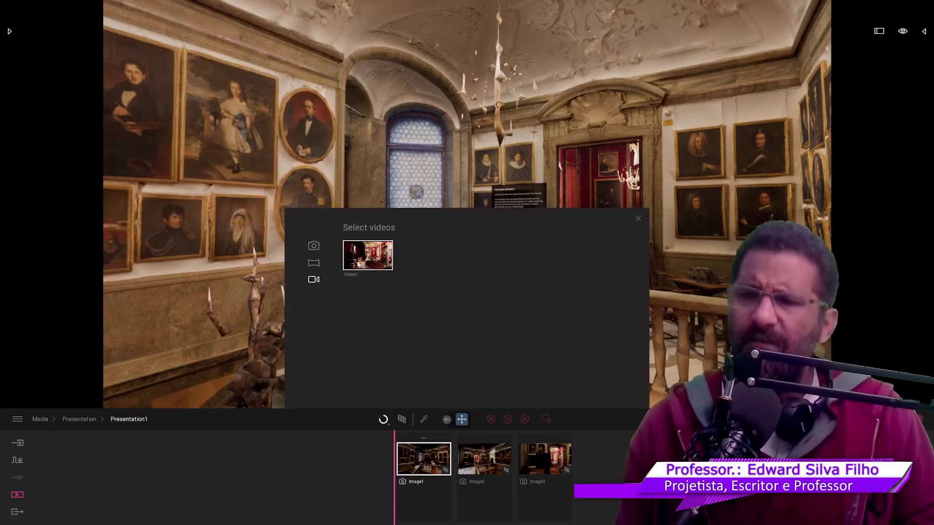
mouse_move(368, 255)
mouse_down()
mouse_move(619, 474)
mouse_move(608, 466)
mouse_up()
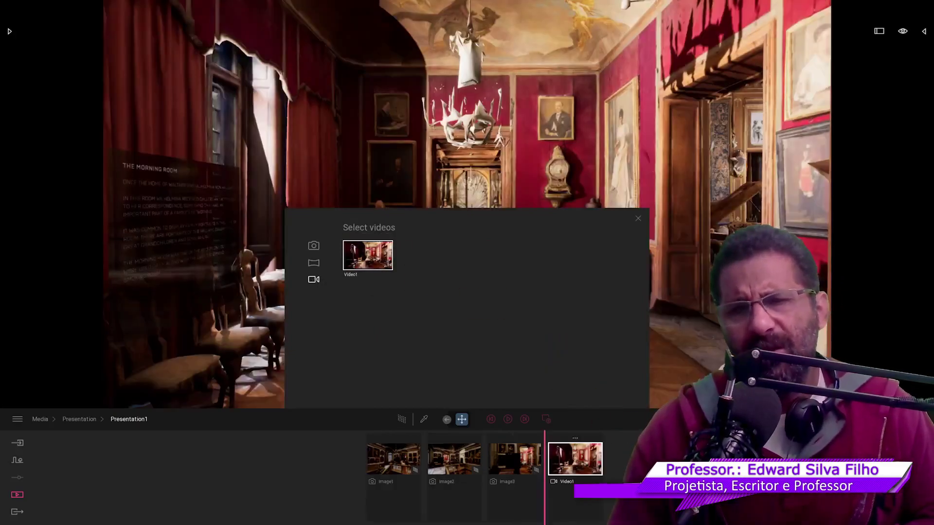
click(638, 220)
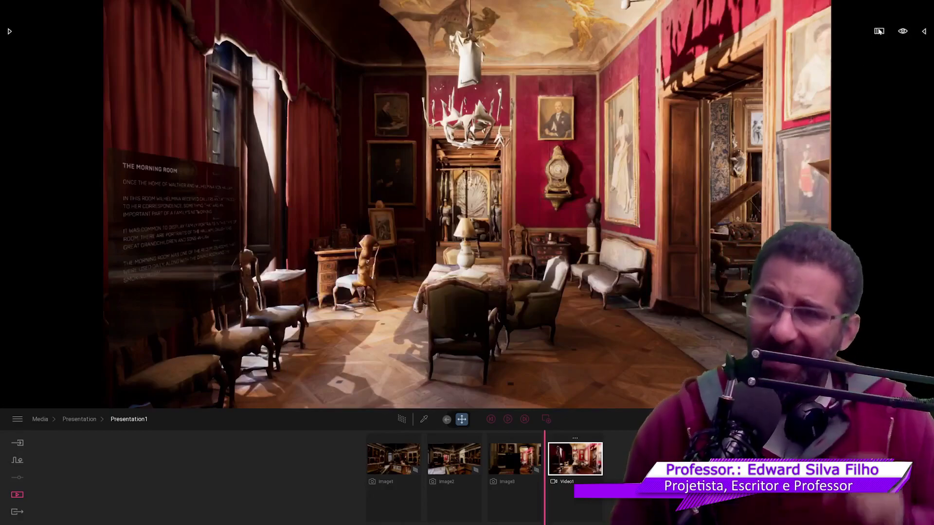
Step: Play Presentation1 full-screen from the Image1 staircase stop, then pause and show viewing options
click(880, 31)
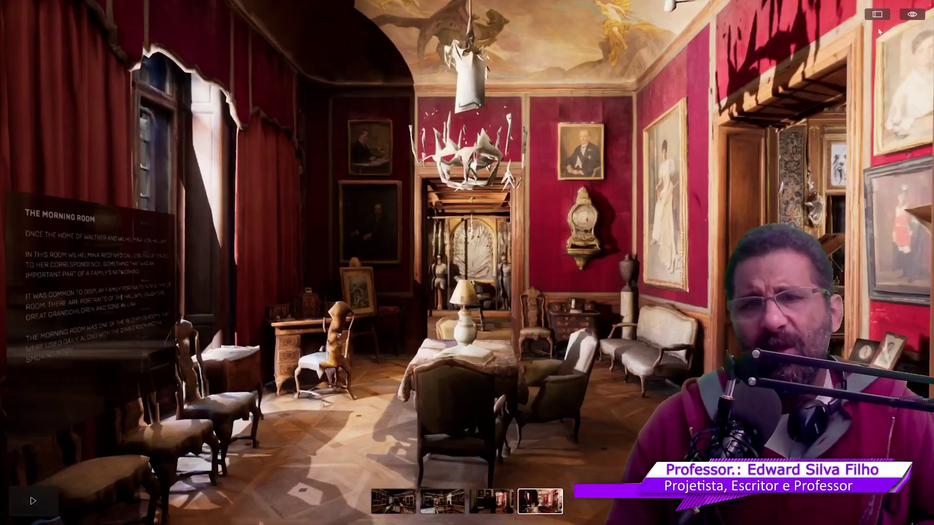
click(390, 504)
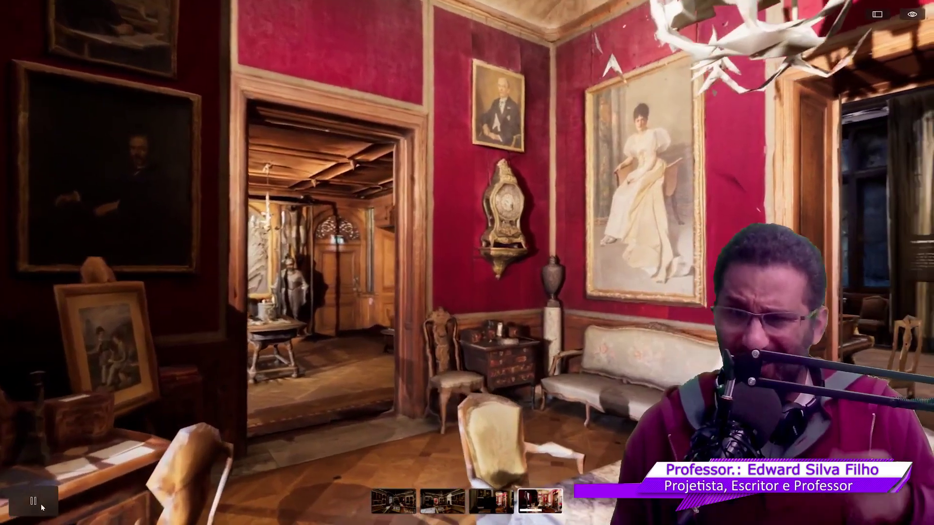
click(40, 502)
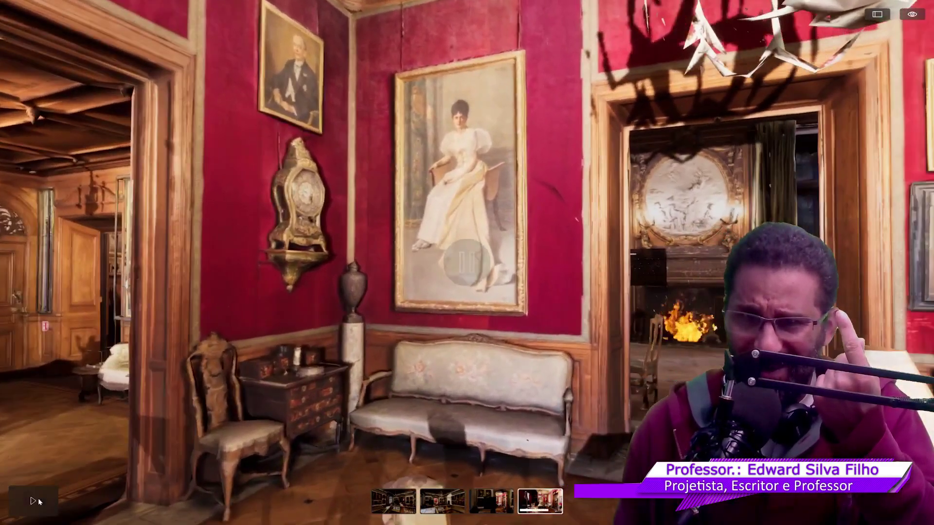
click(913, 14)
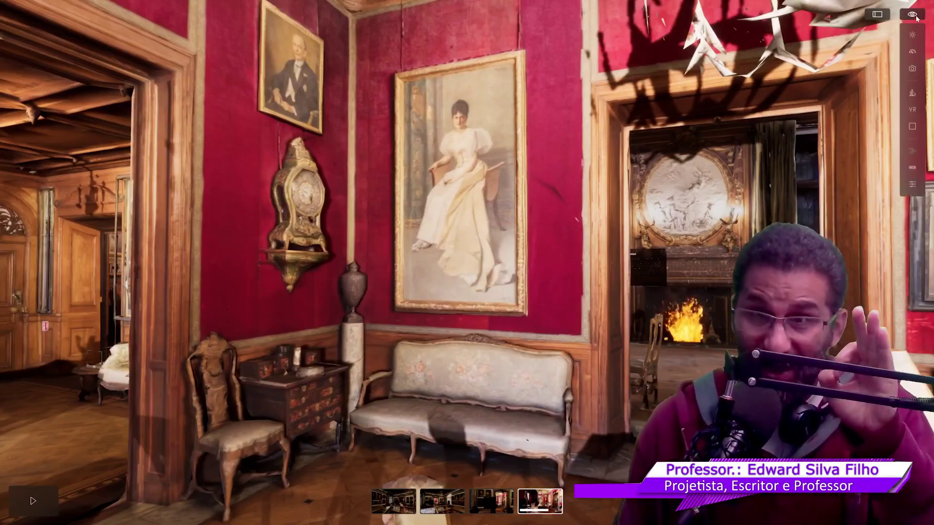
Step: Try Flat outline, Shaded outline, Plaster, Metal and Foam rendering styles, then restore Default
click(913, 34)
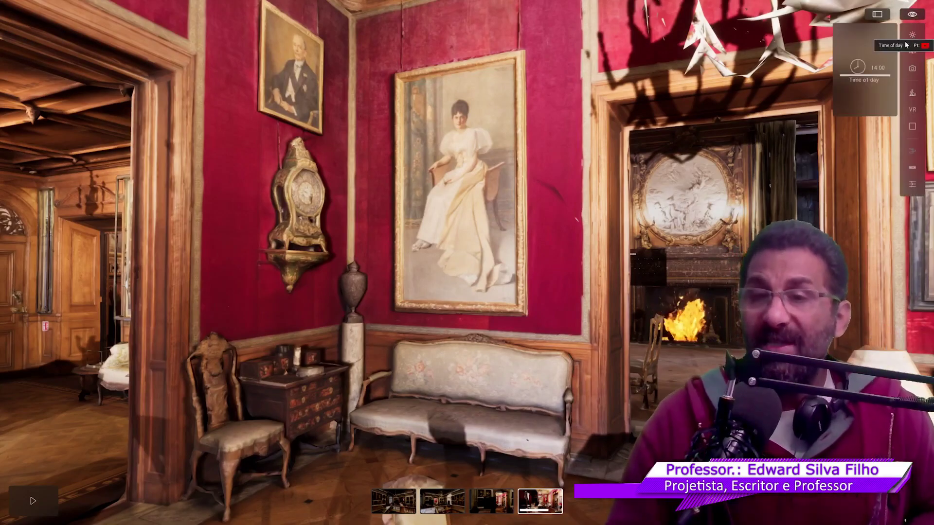
click(913, 126)
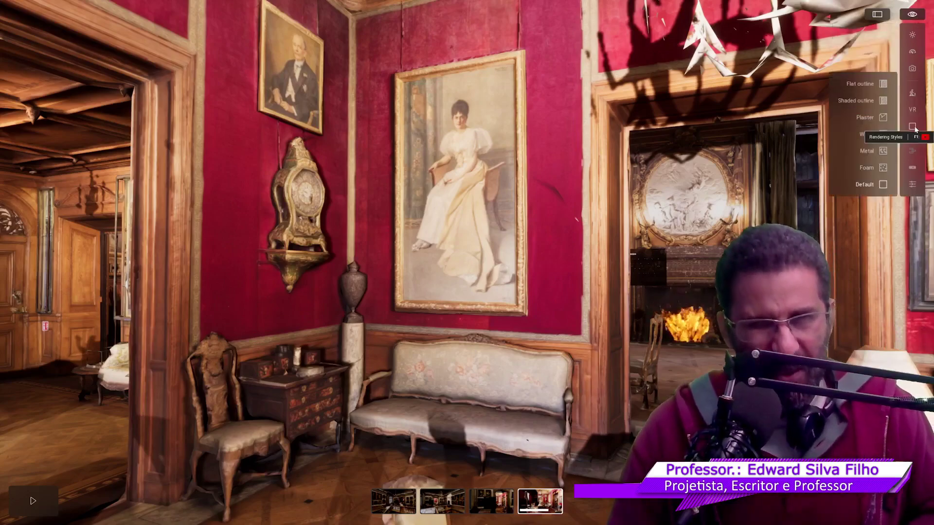
click(882, 84)
click(883, 101)
click(883, 117)
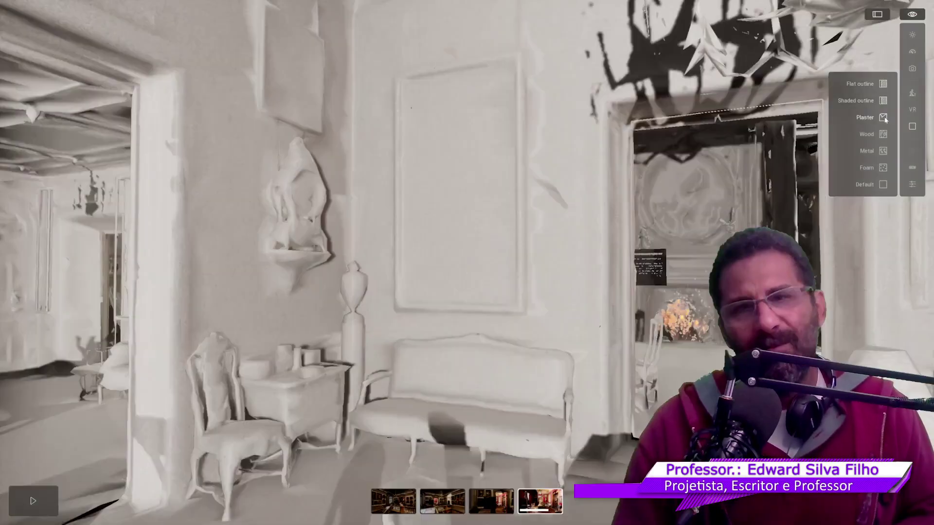
click(884, 136)
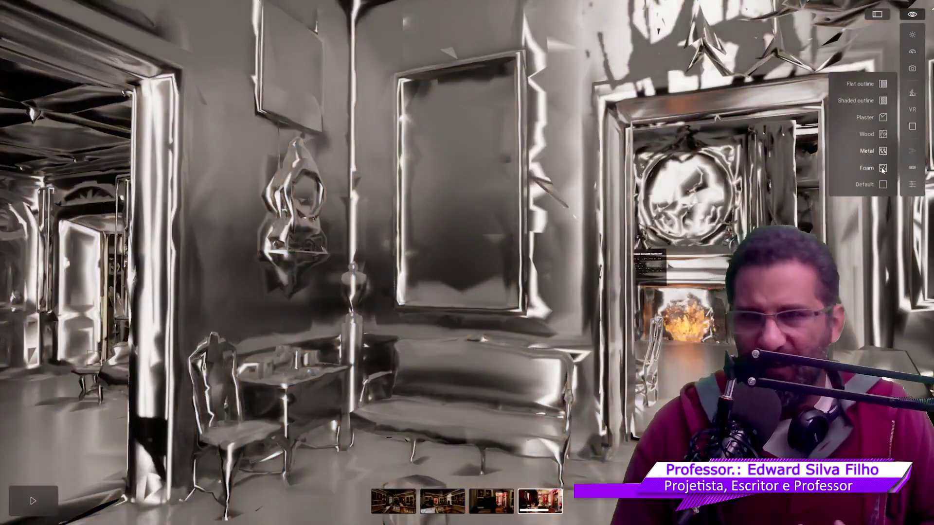
click(882, 168)
click(883, 184)
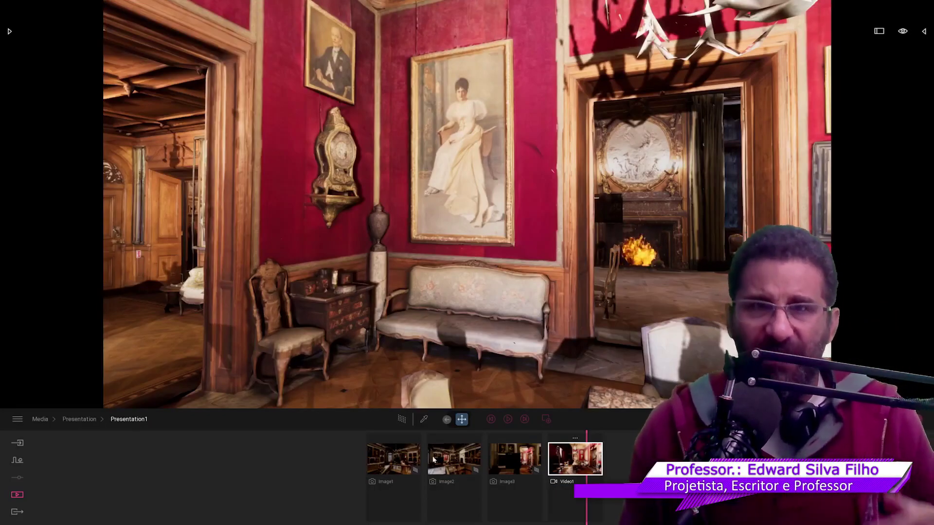
Step: Move to the Image2 stop, then show the Cloud Panorama set export selection
click(392, 459)
click(452, 459)
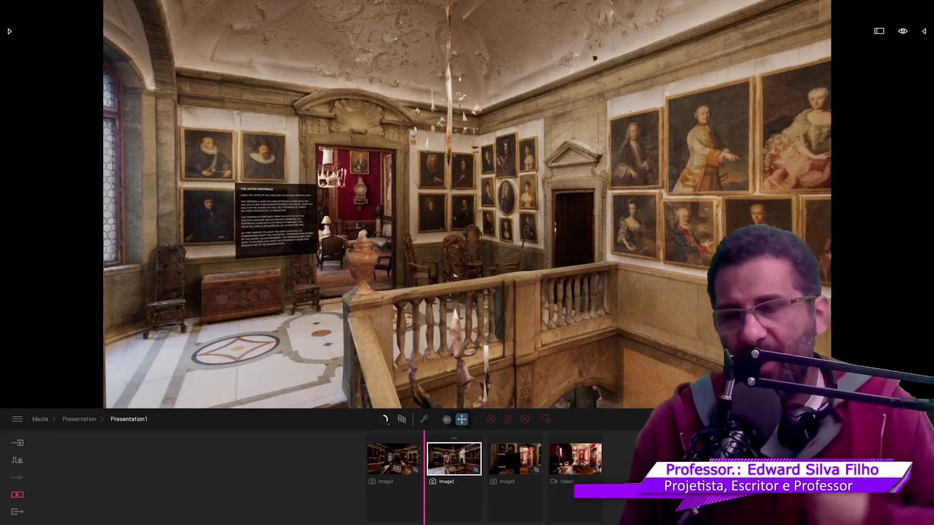
click(40, 419)
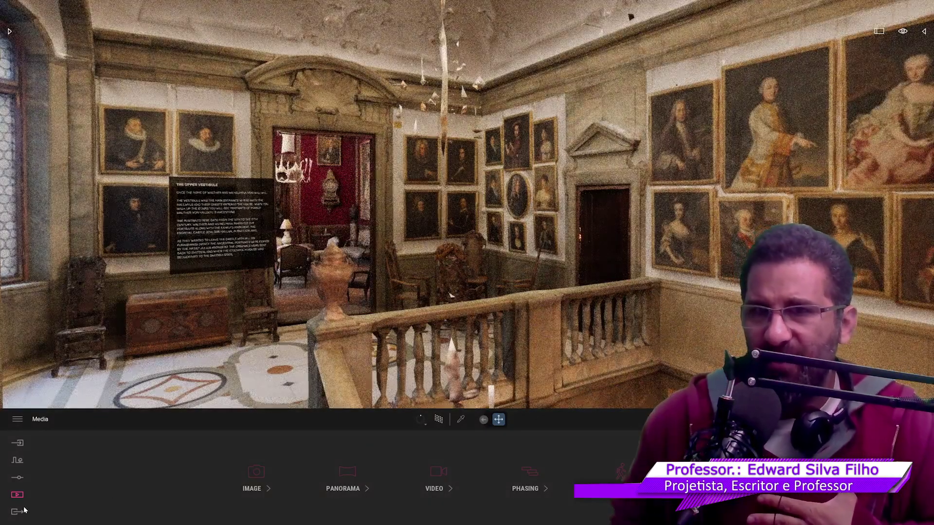
click(18, 512)
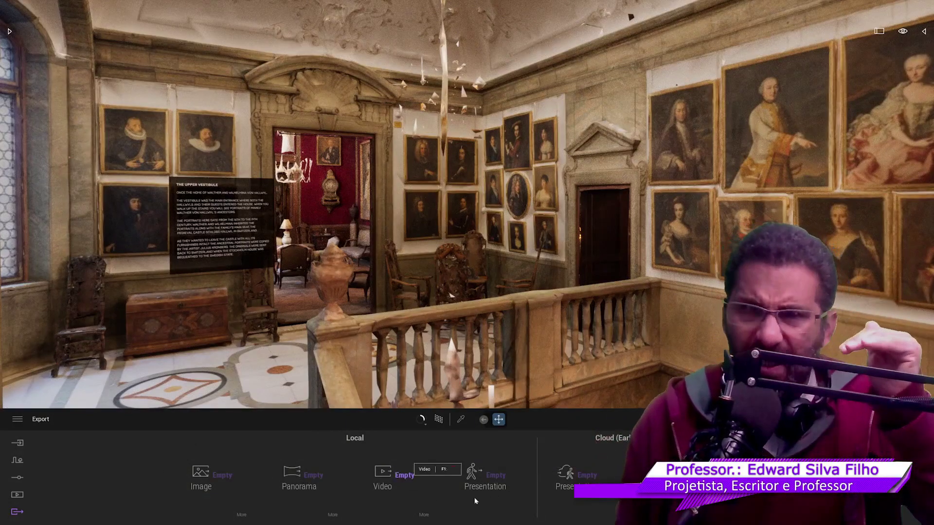
click(499, 484)
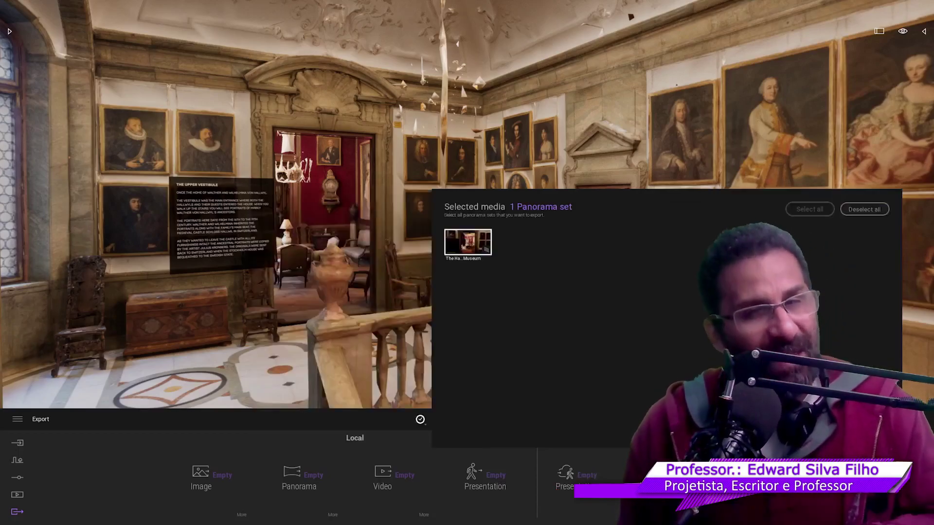
Step: Deselect the museum panorama set thumbnail and close the Selected media panel
click(485, 254)
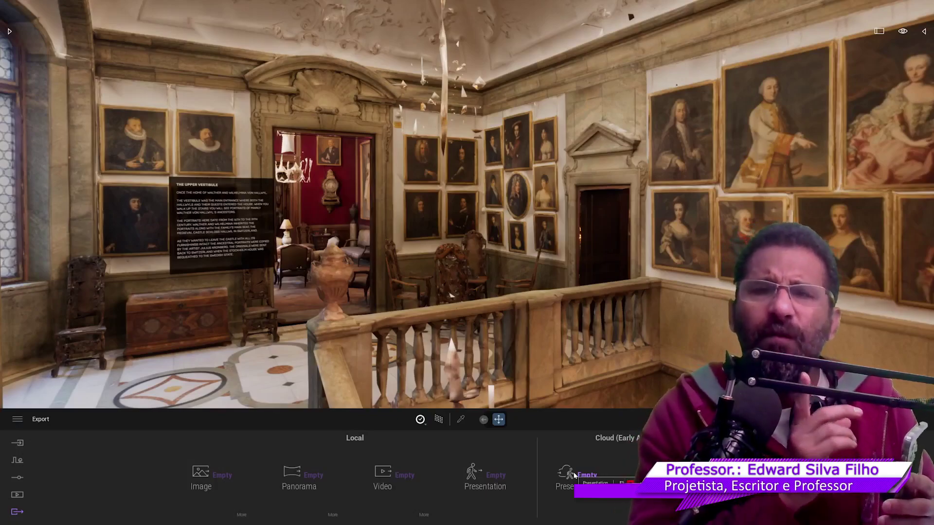
Step: Select Presentation1 as the Cloud presentation for export
click(572, 474)
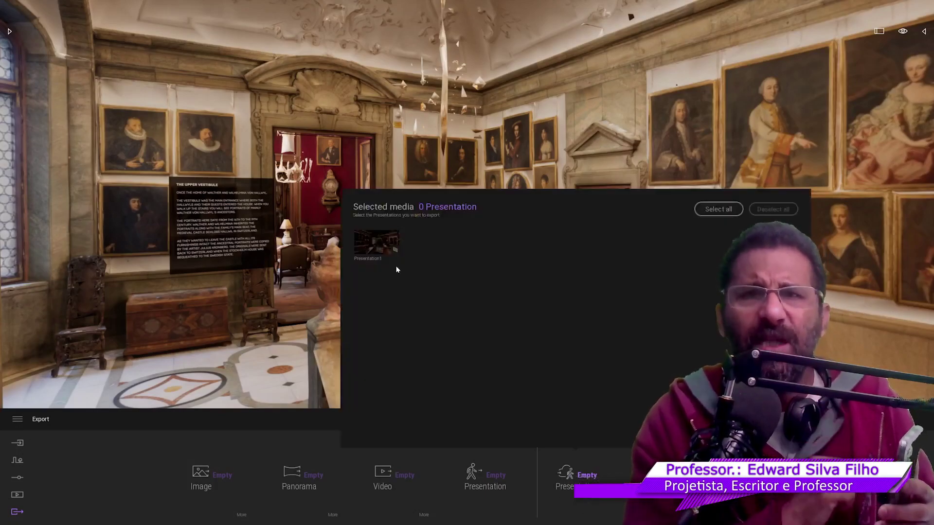
click(295, 408)
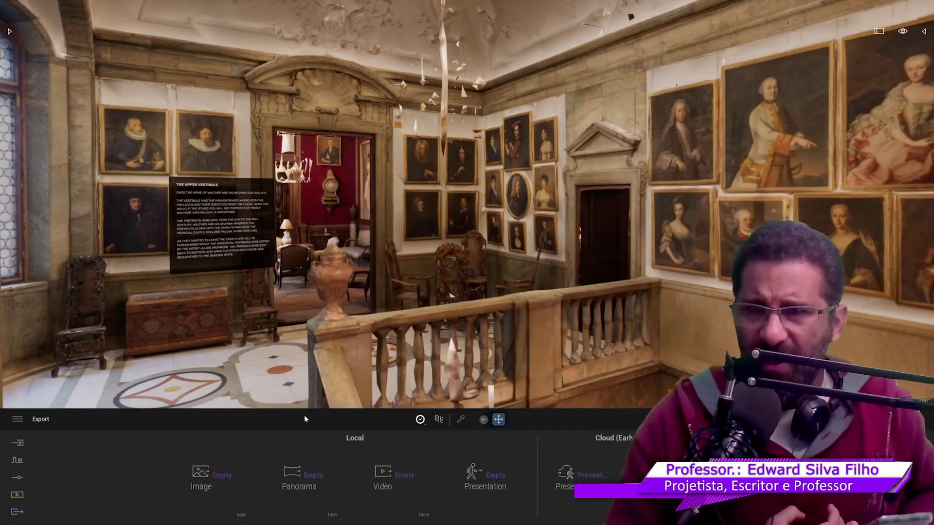
click(17, 420)
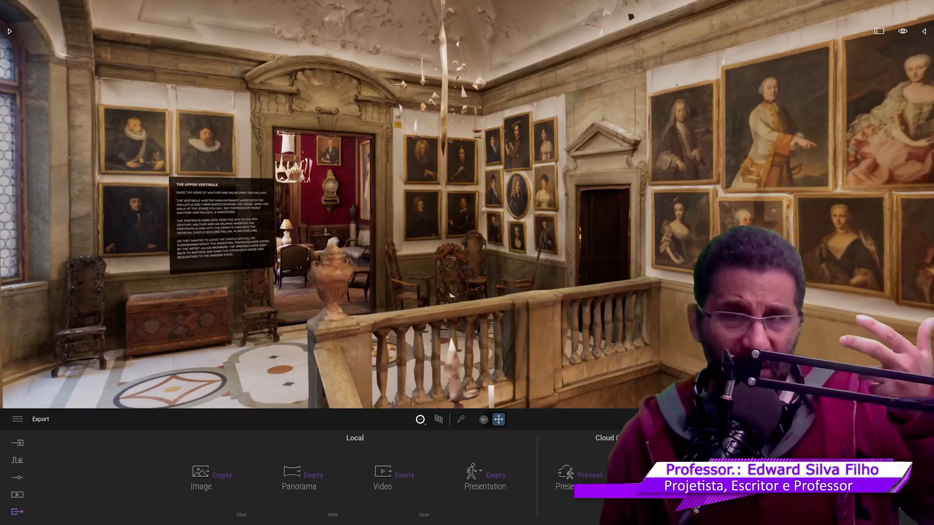
Step: Export Presentation1 to Twinmotion Cloud
click(567, 475)
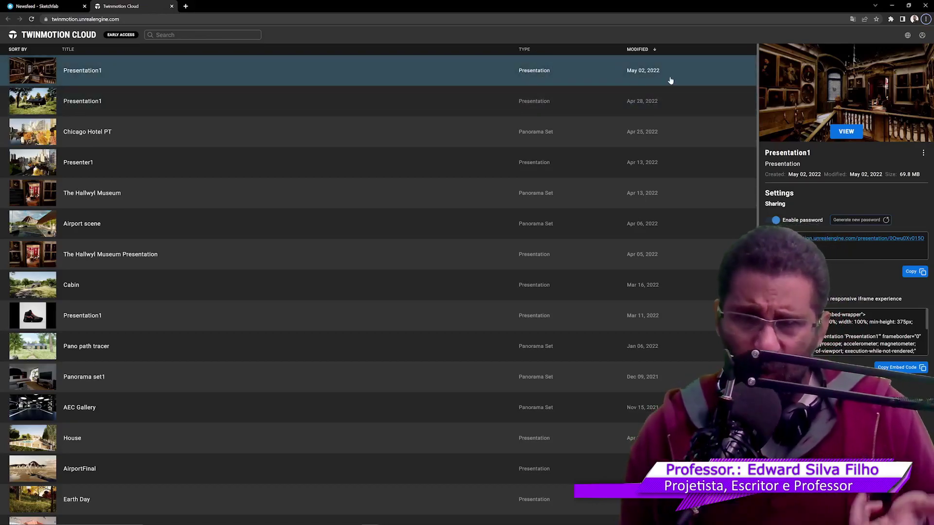
Step: View Presentation1 from the Twinmotion Cloud list in the web viewer
click(846, 132)
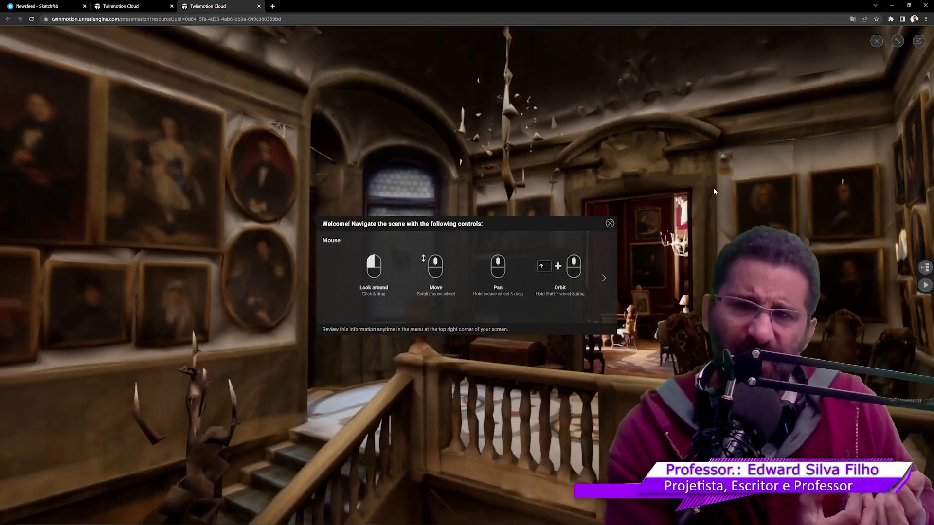
Step: Tour the streamed presentation via the staircase hall and Morning Room stops, then pause it
click(609, 223)
drag(699, 211, 629, 155)
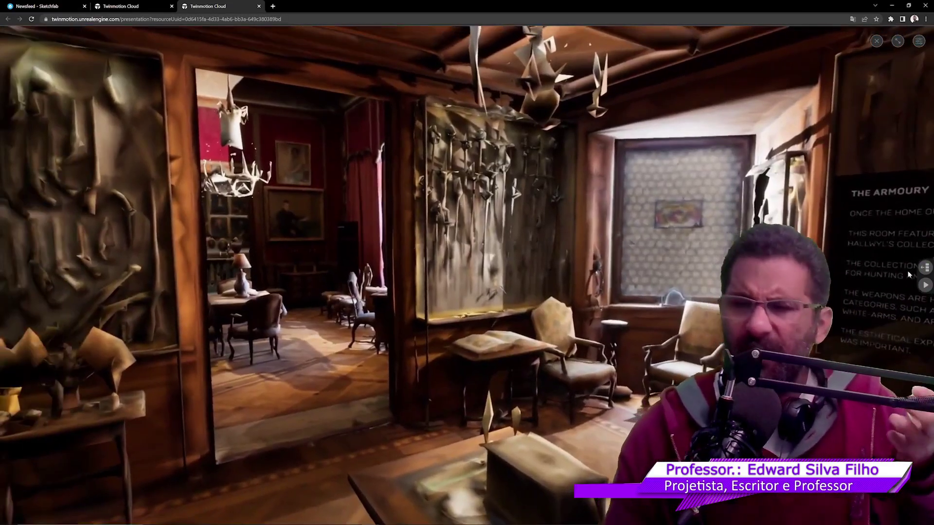
click(924, 268)
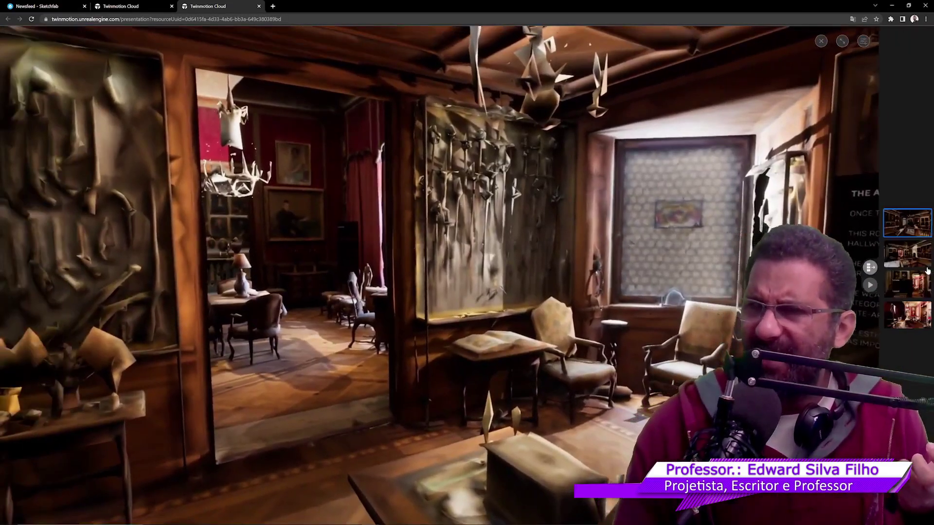
click(900, 228)
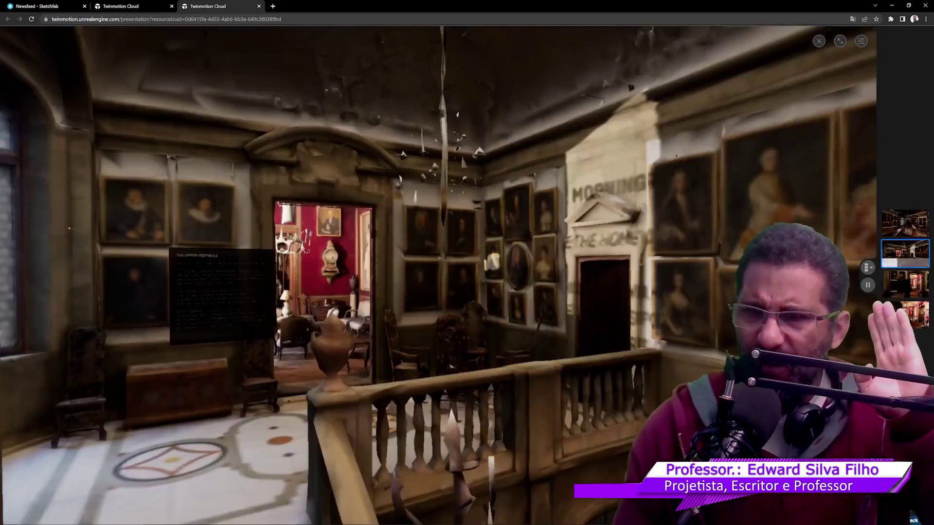
click(901, 314)
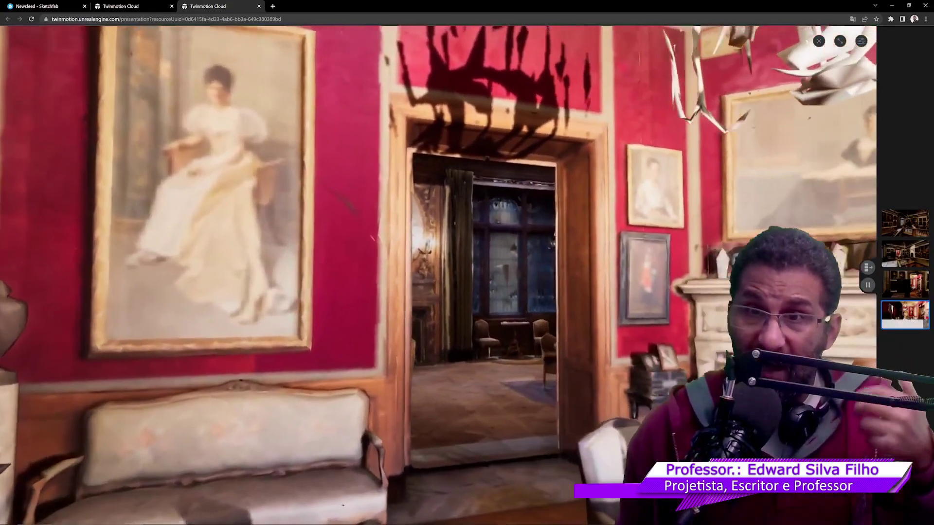
key(space)
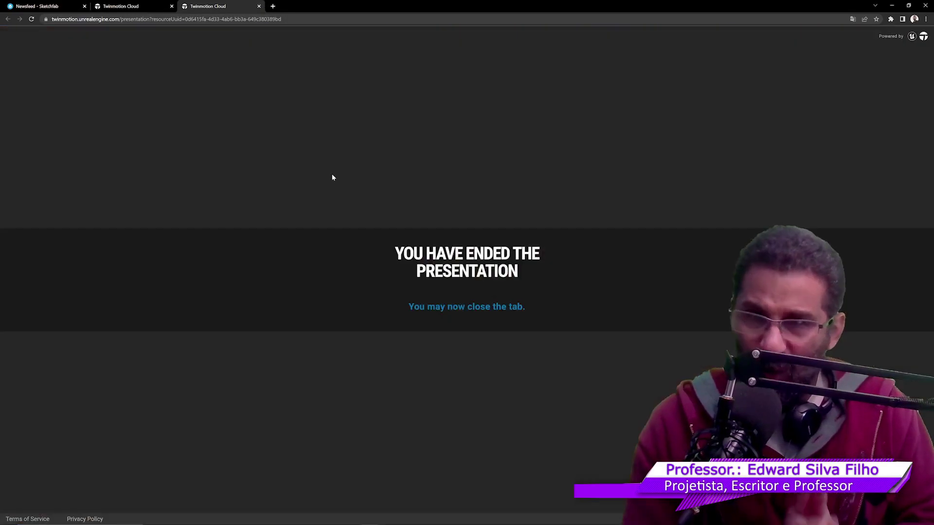
Step: Close the ended presentation and disable the sharing link's password protection
click(259, 6)
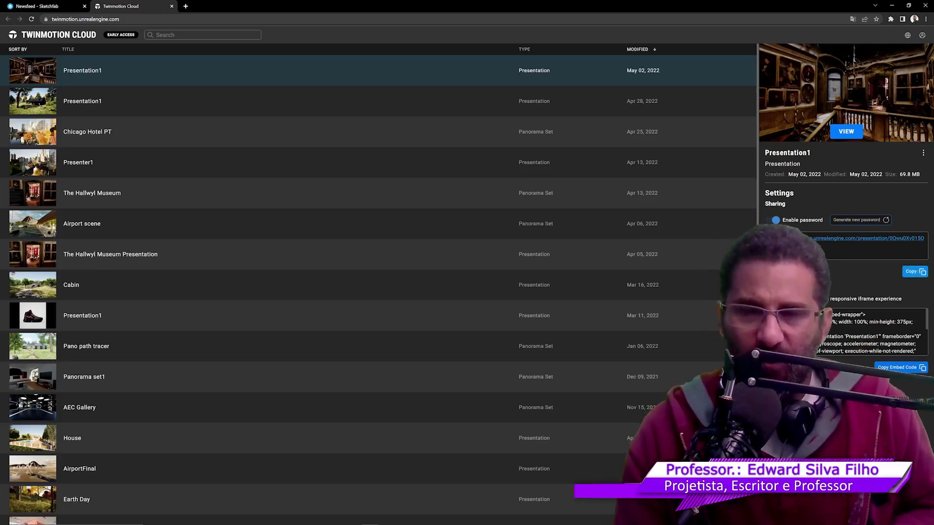
click(775, 221)
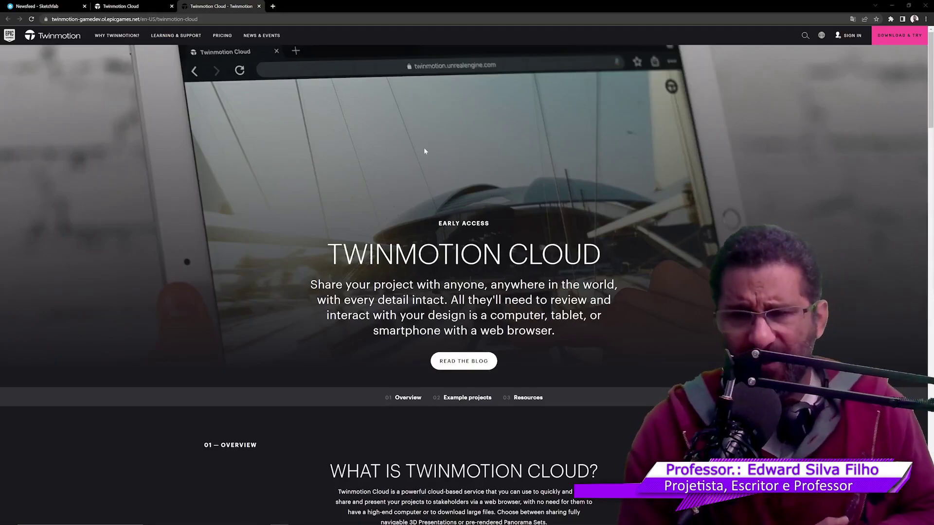
Step: Scroll down to the Hallwyl Museum example, then back up to Częstochowa Apartments
scroll(477, 150, down, 3)
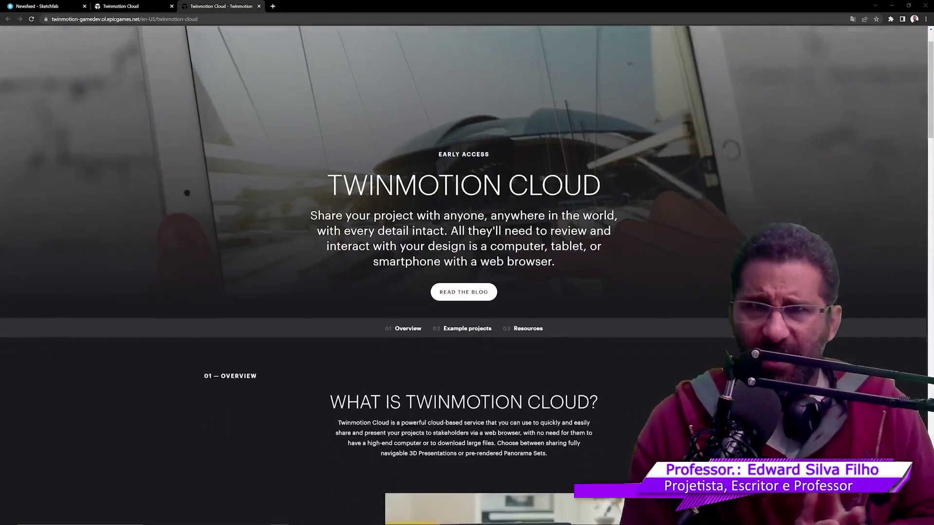
scroll(633, 194, down, 1)
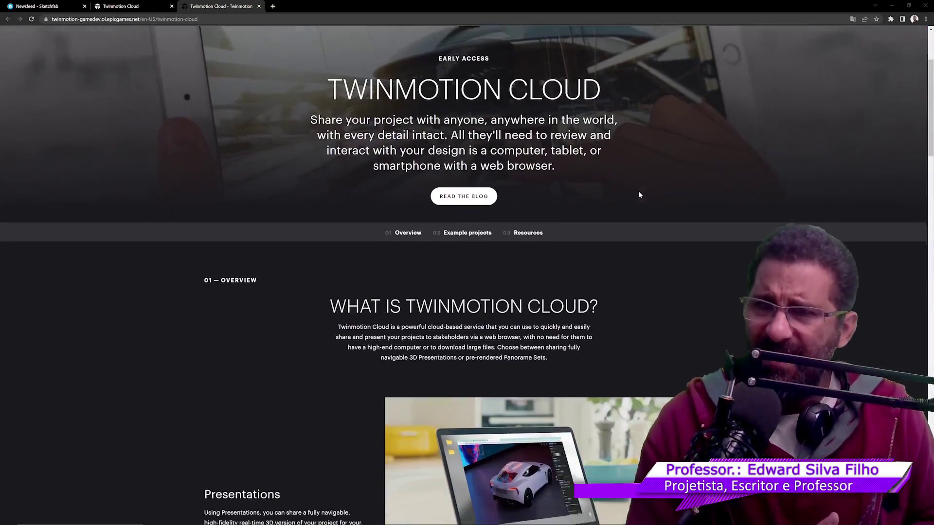
scroll(638, 191, down, 2)
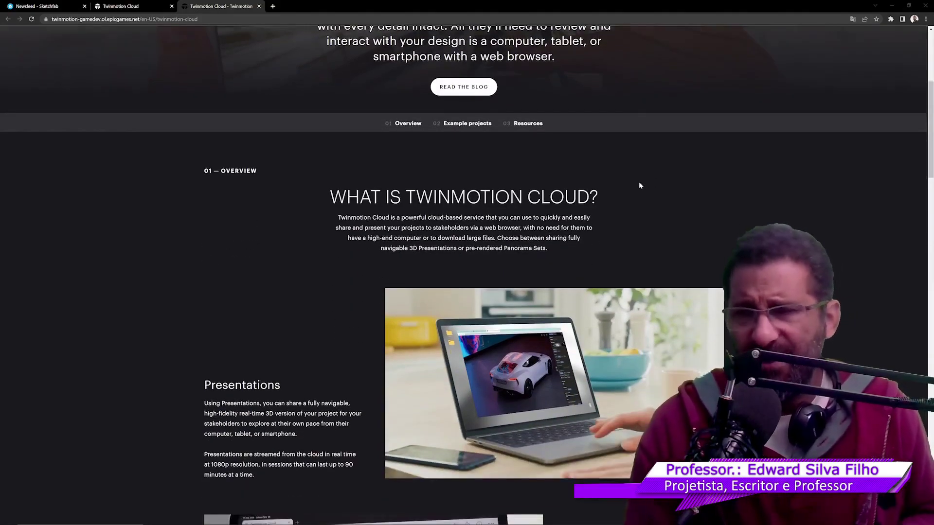
scroll(640, 184, down, 2)
scroll(640, 185, down, 3)
scroll(639, 183, down, 5)
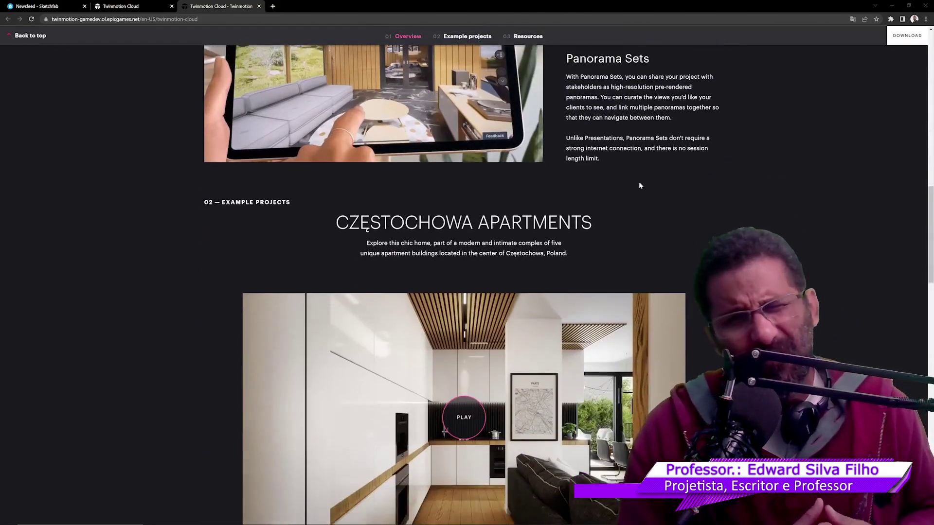
scroll(639, 183, down, 3)
scroll(789, 220, down, 4)
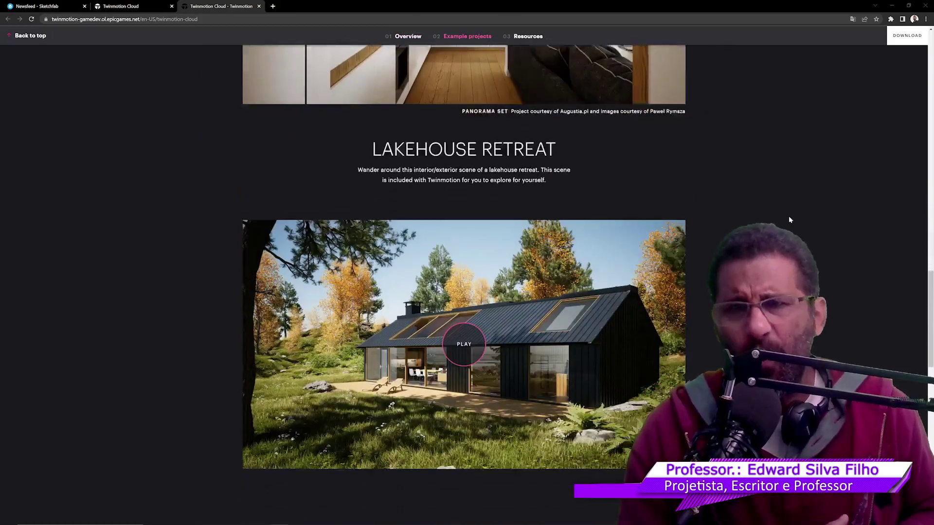
scroll(789, 219, down, 2)
scroll(789, 220, down, 5)
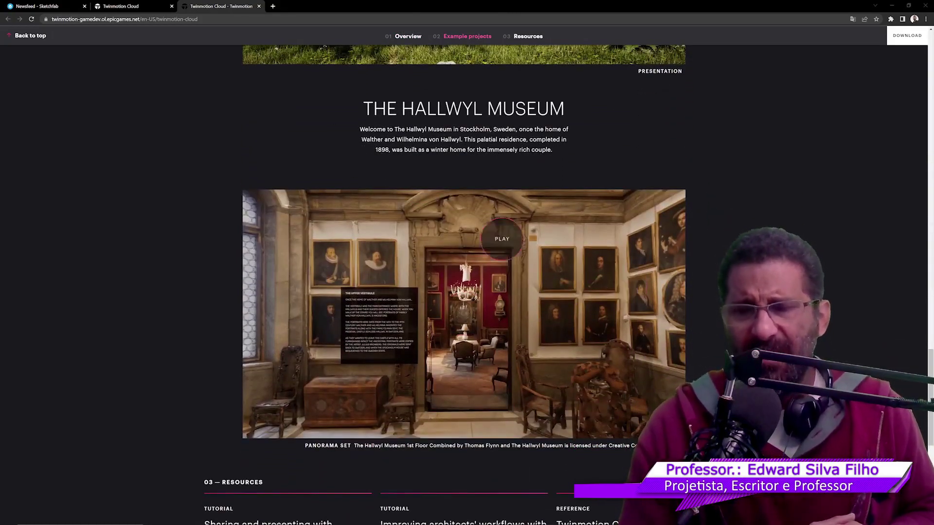
scroll(506, 319, up, 4)
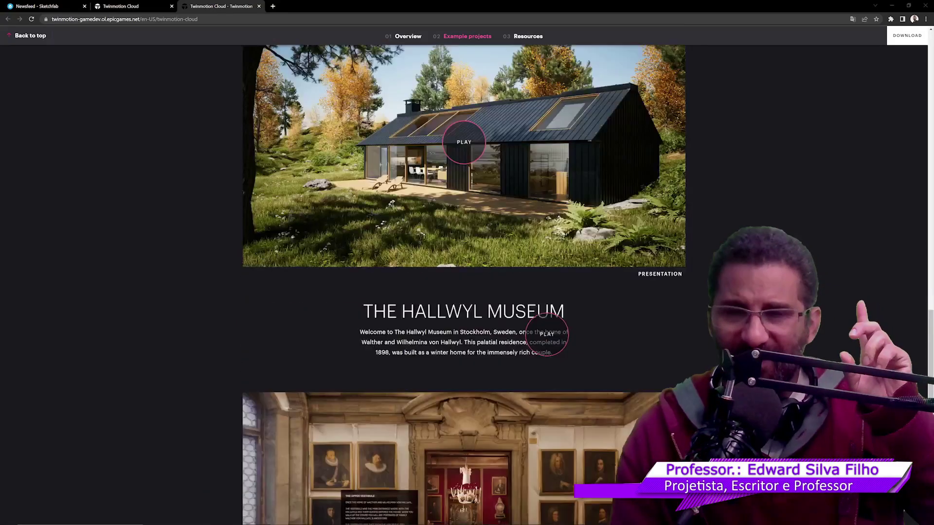
scroll(515, 272, up, 3)
scroll(651, 290, up, 5)
scroll(463, 250, up, 1)
scroll(463, 307, up, 1)
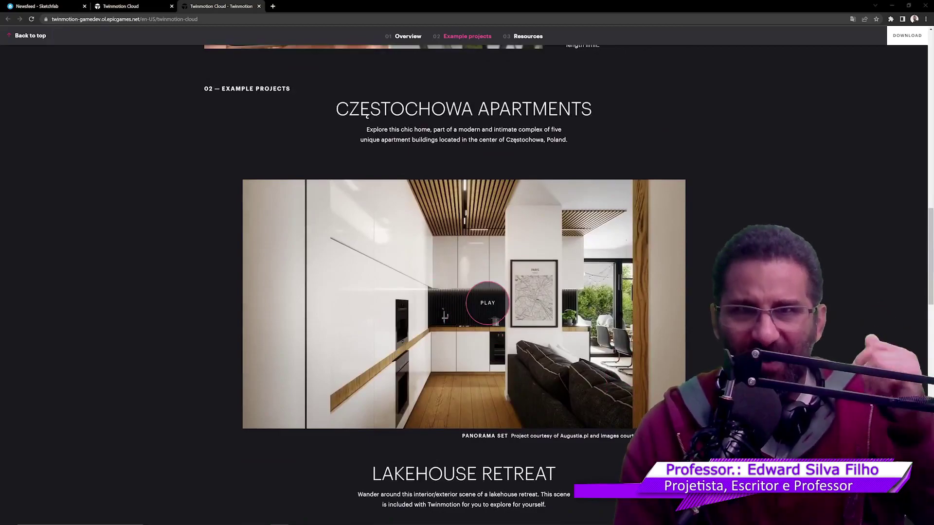
Step: Play and enter the Częstochowa Apartments panorama scene, dismissing the welcome message
click(488, 304)
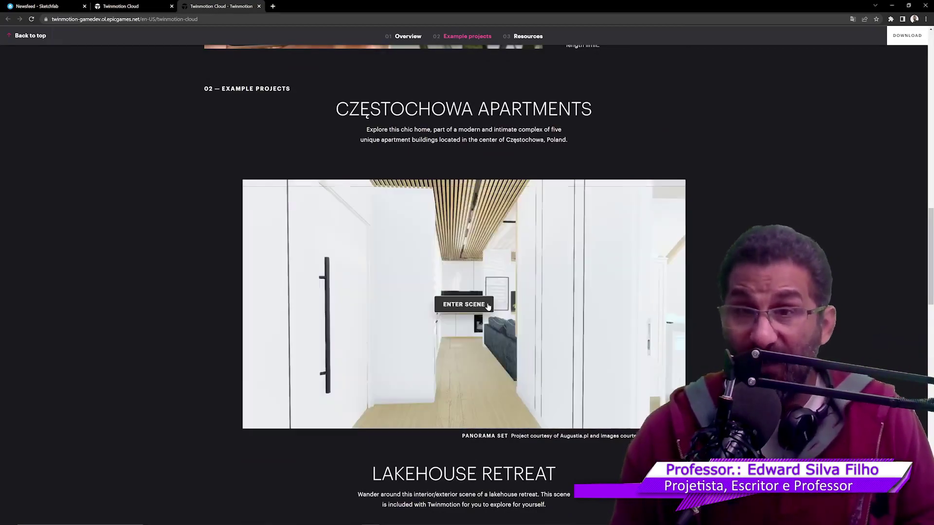
click(471, 305)
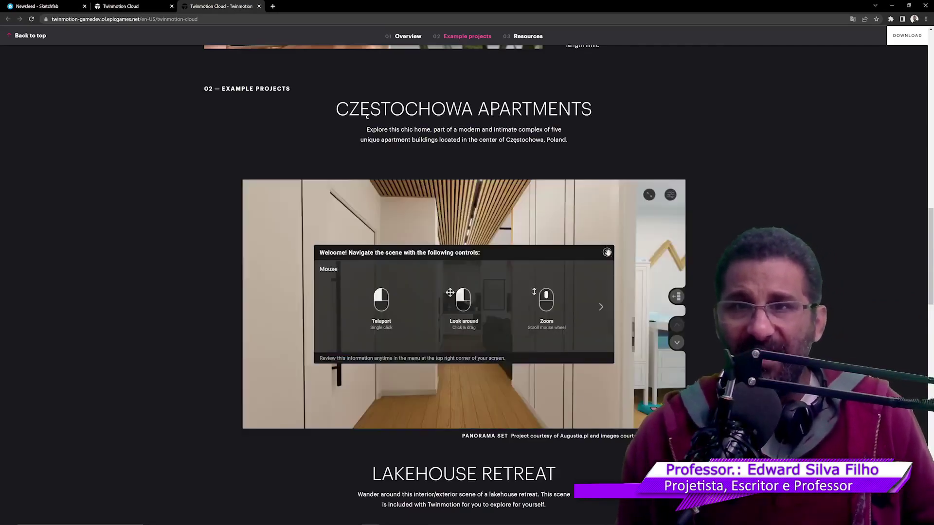
click(606, 252)
Step: Look around the hallway, then teleport through the kitchen to the living room viewpoints
mouse_move(559, 272)
mouse_down()
mouse_move(371, 278)
mouse_move(578, 365)
mouse_up()
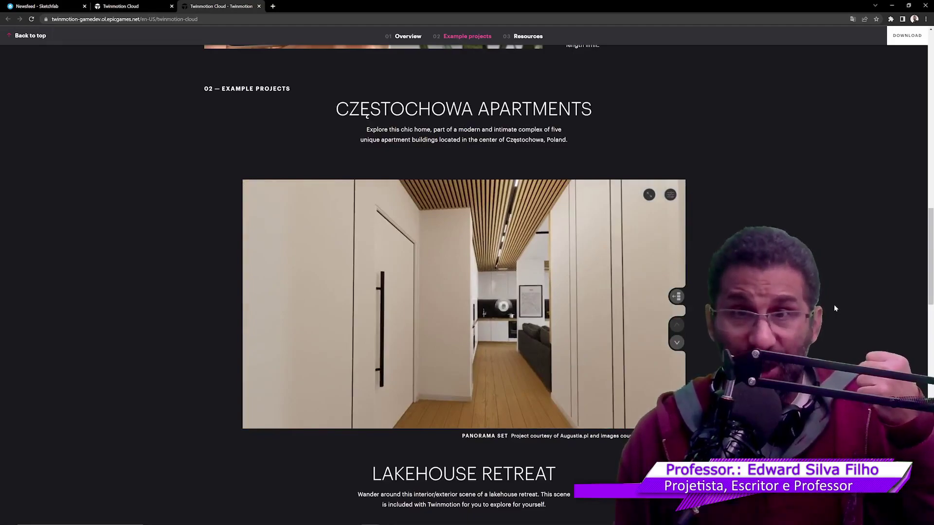
mouse_move(588, 297)
mouse_down()
mouse_move(370, 297)
mouse_move(490, 298)
mouse_up()
click(486, 294)
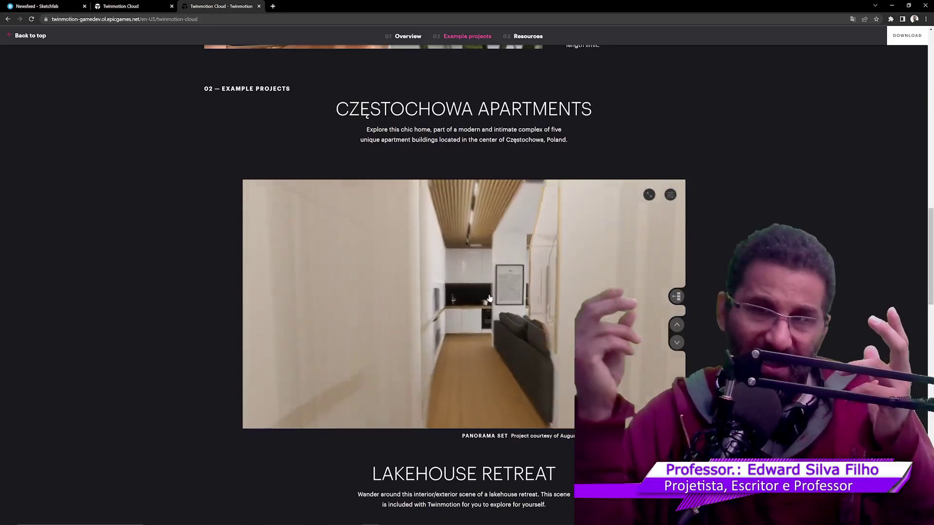
click(417, 293)
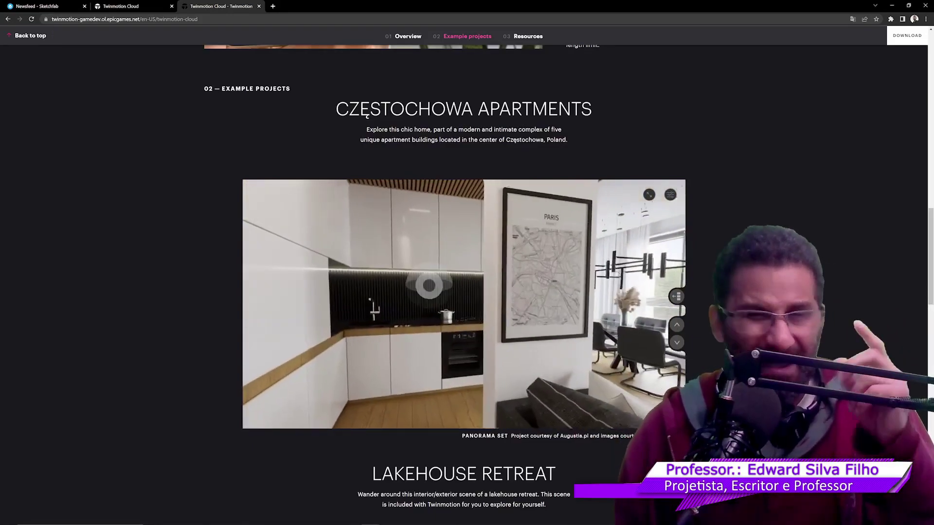
click(384, 266)
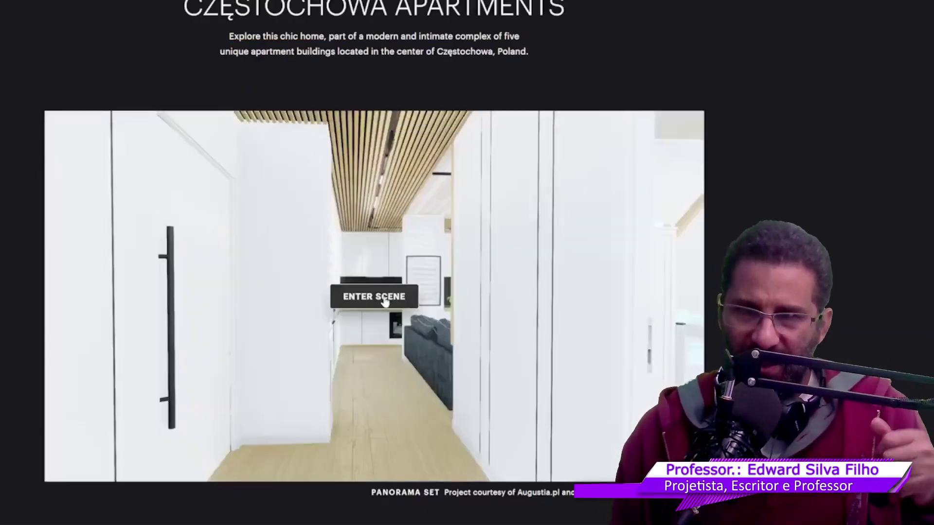
Step: Re-enter the apartment scene and move down the hallway to the kitchen and living room
click(385, 303)
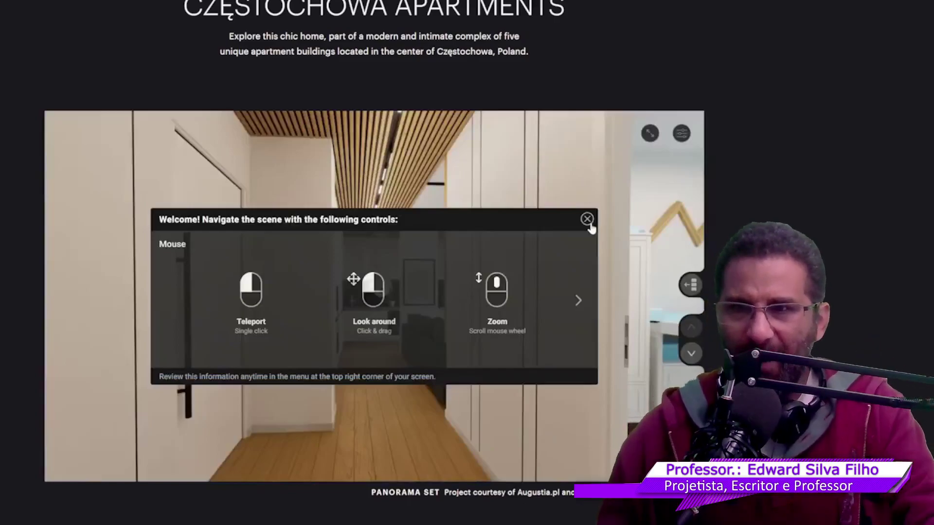
click(587, 220)
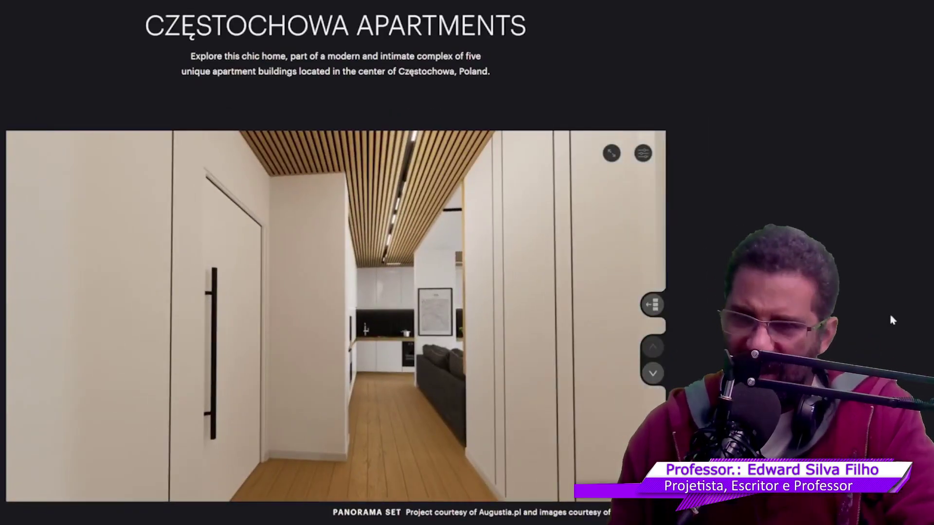
drag(517, 303, 480, 302)
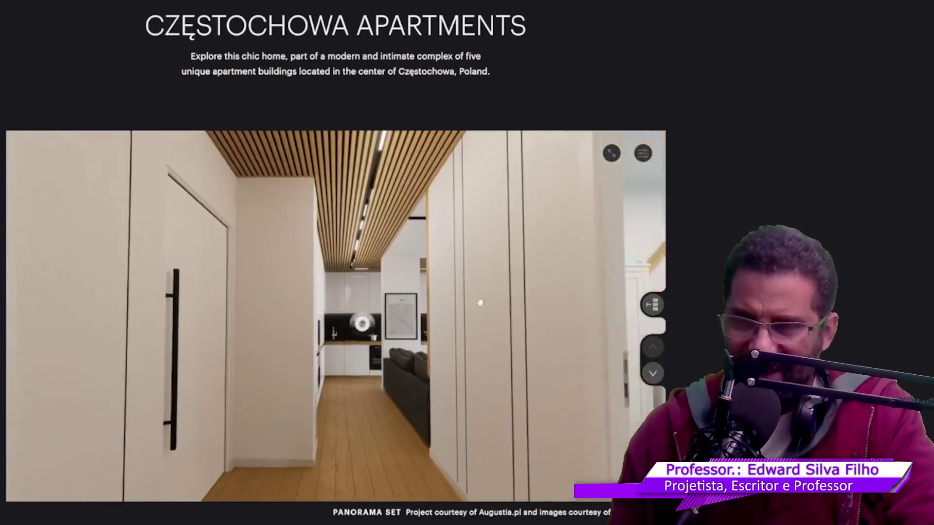
click(481, 302)
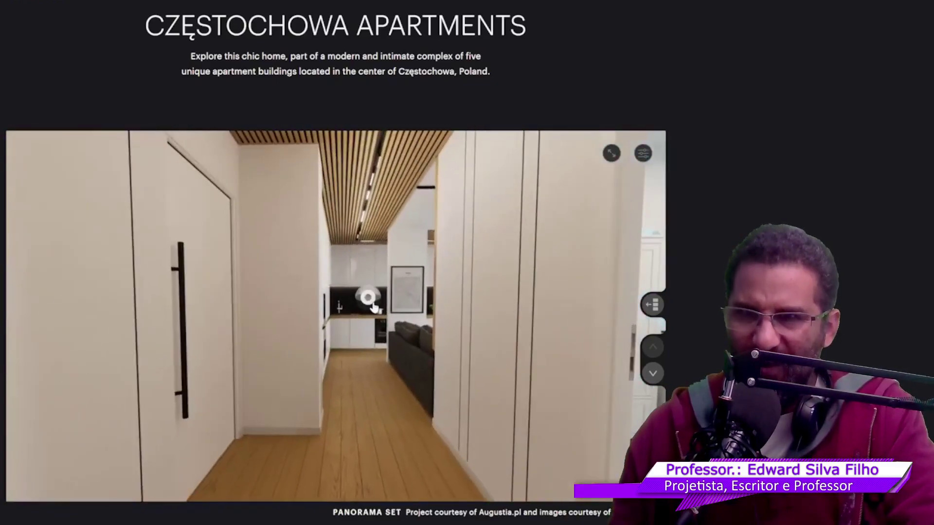
click(370, 303)
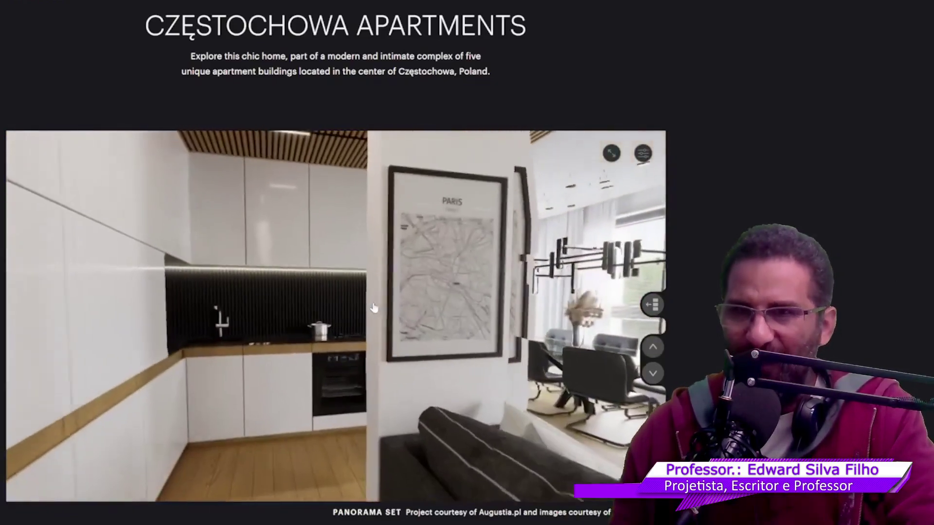
mouse_move(587, 267)
mouse_down()
mouse_move(53, 251)
mouse_move(552, 329)
mouse_up()
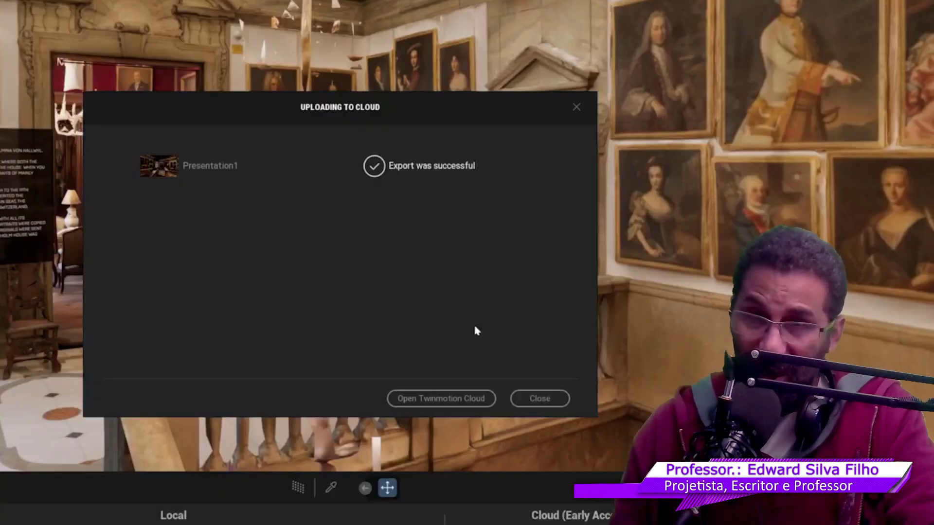
Step: Close the Uploading to cloud notice for Presentation1
click(540, 398)
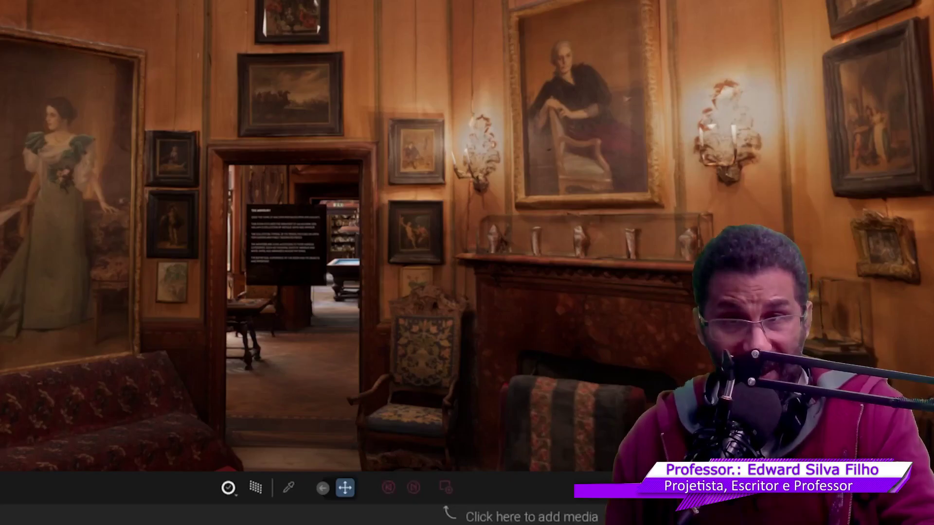
Step: Open Select panoramas and preview the Dining Room, Serving Room and following room panoramas
click(445, 492)
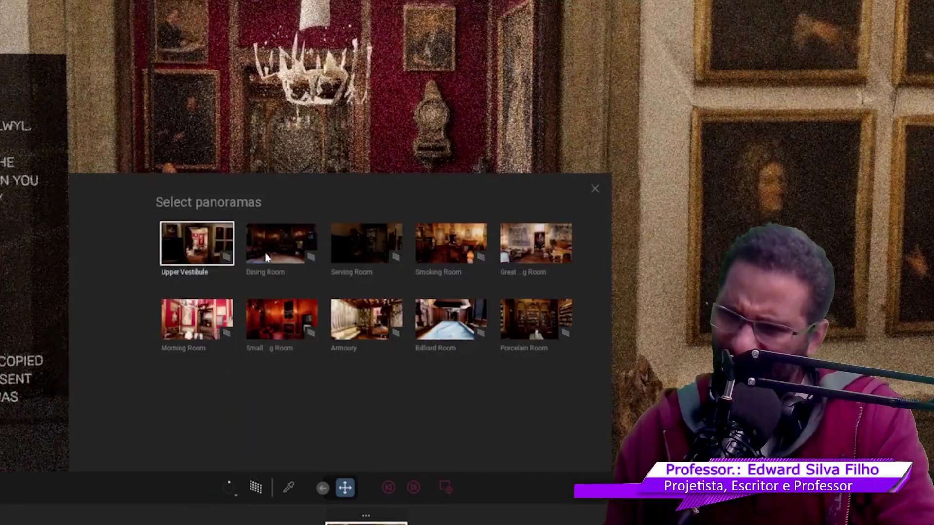
click(282, 243)
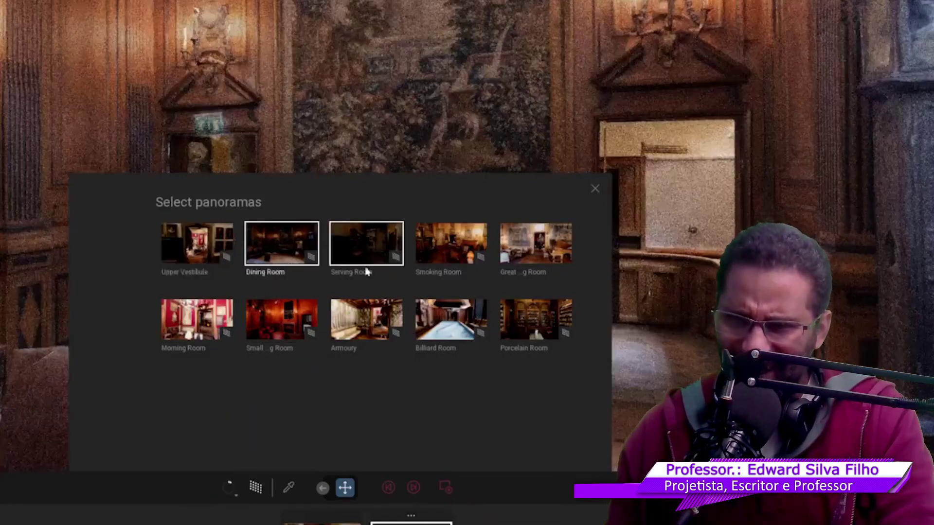
click(389, 246)
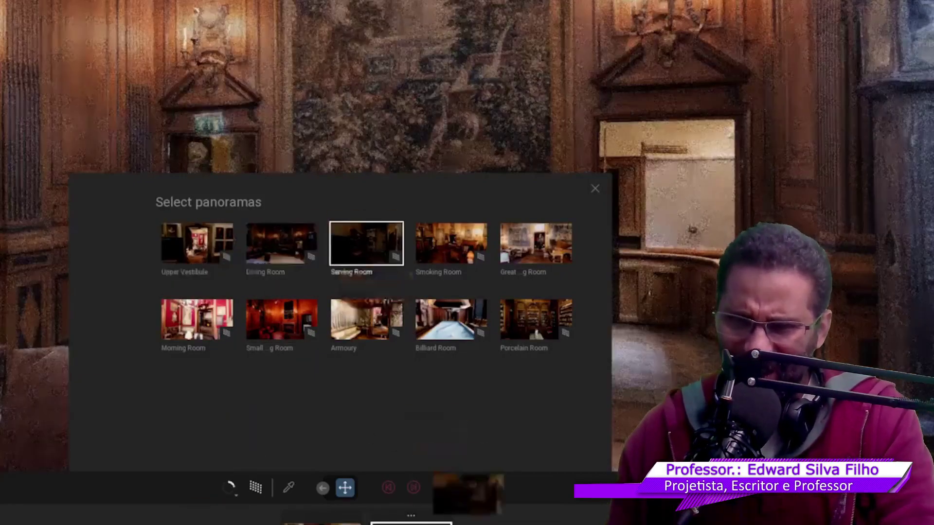
key(Right)
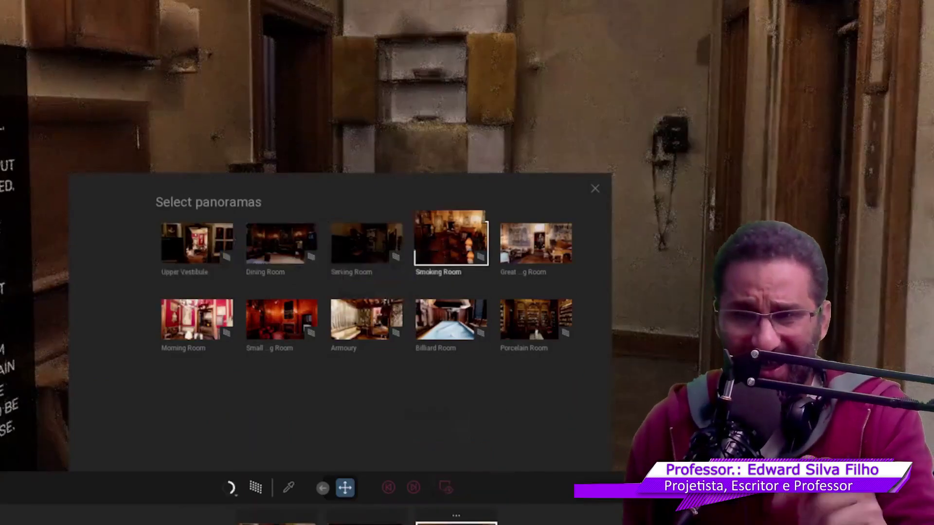
key(Right)
key(Right)
key(Right)
key(Right)
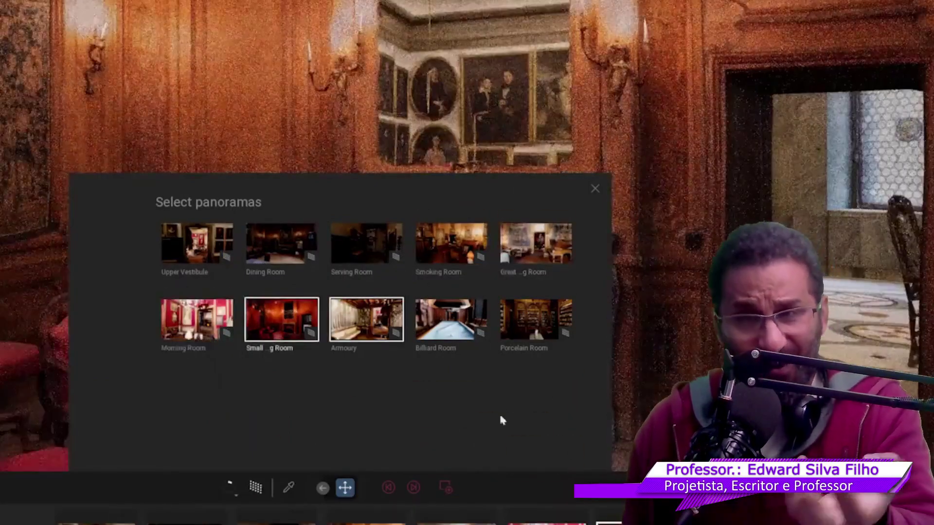